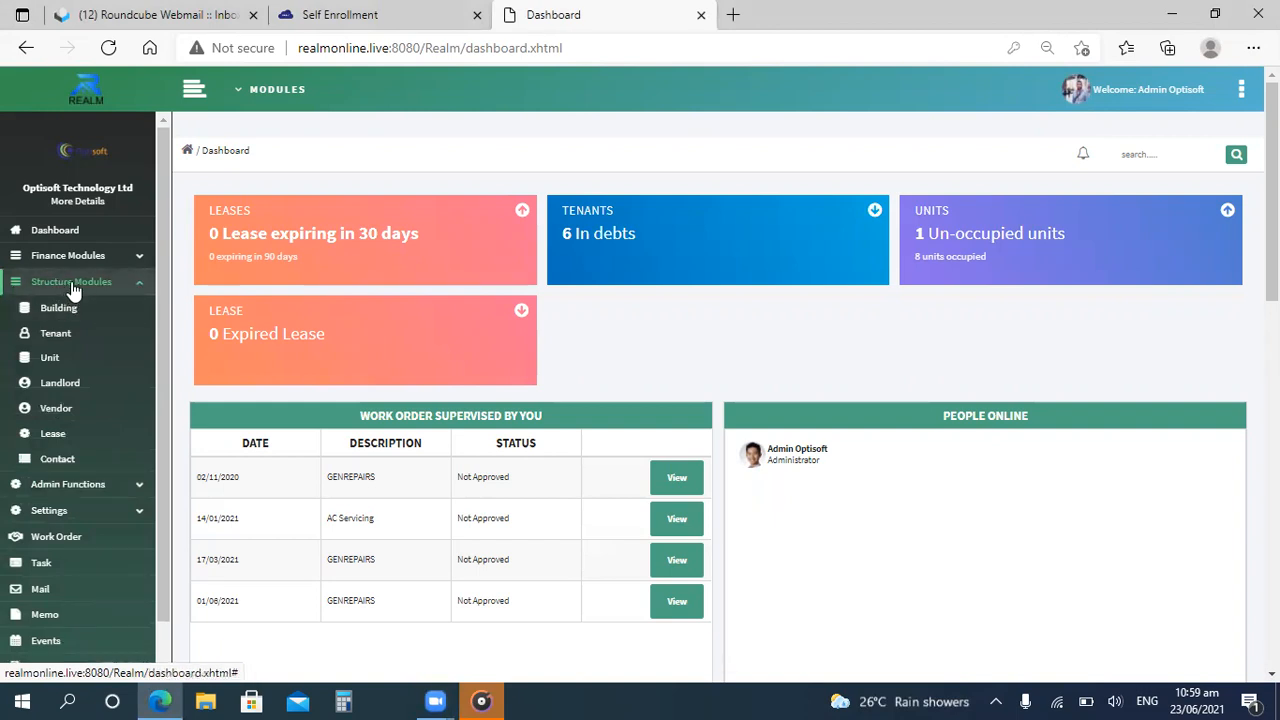
# Open the work order list and start creating a new work order.
pyautogui.click(72, 285)
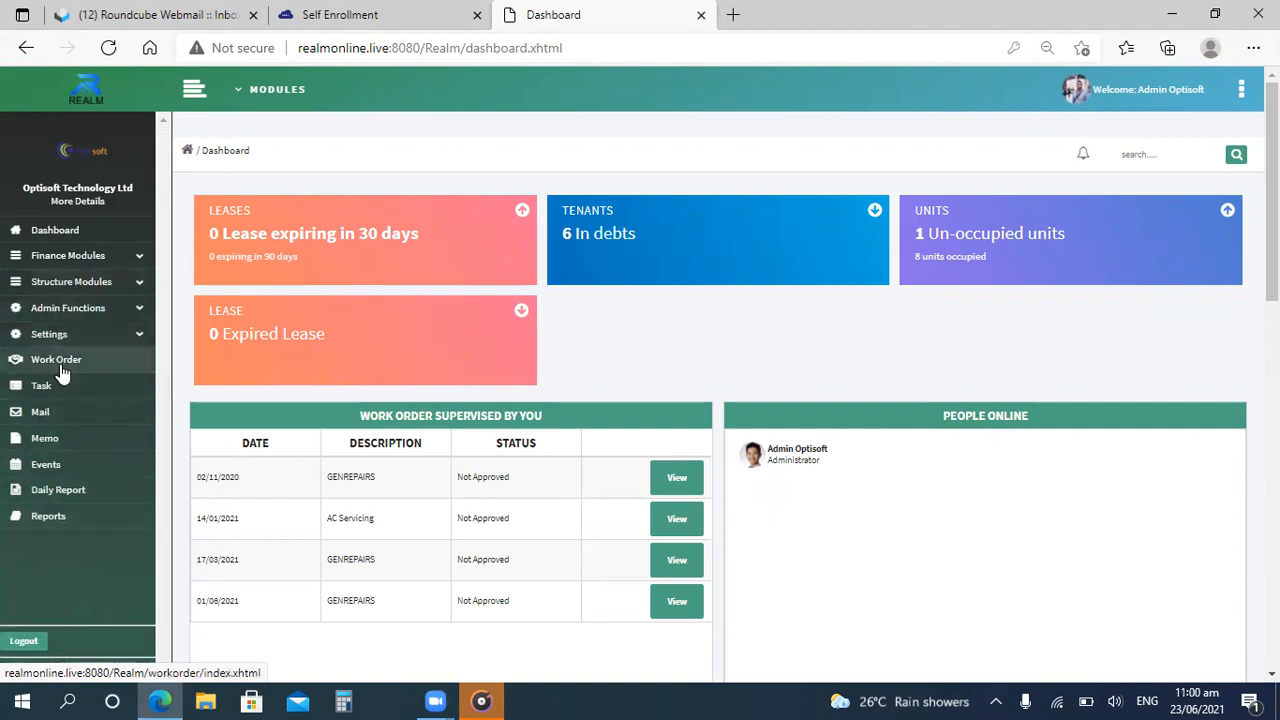
pyautogui.click(58, 362)
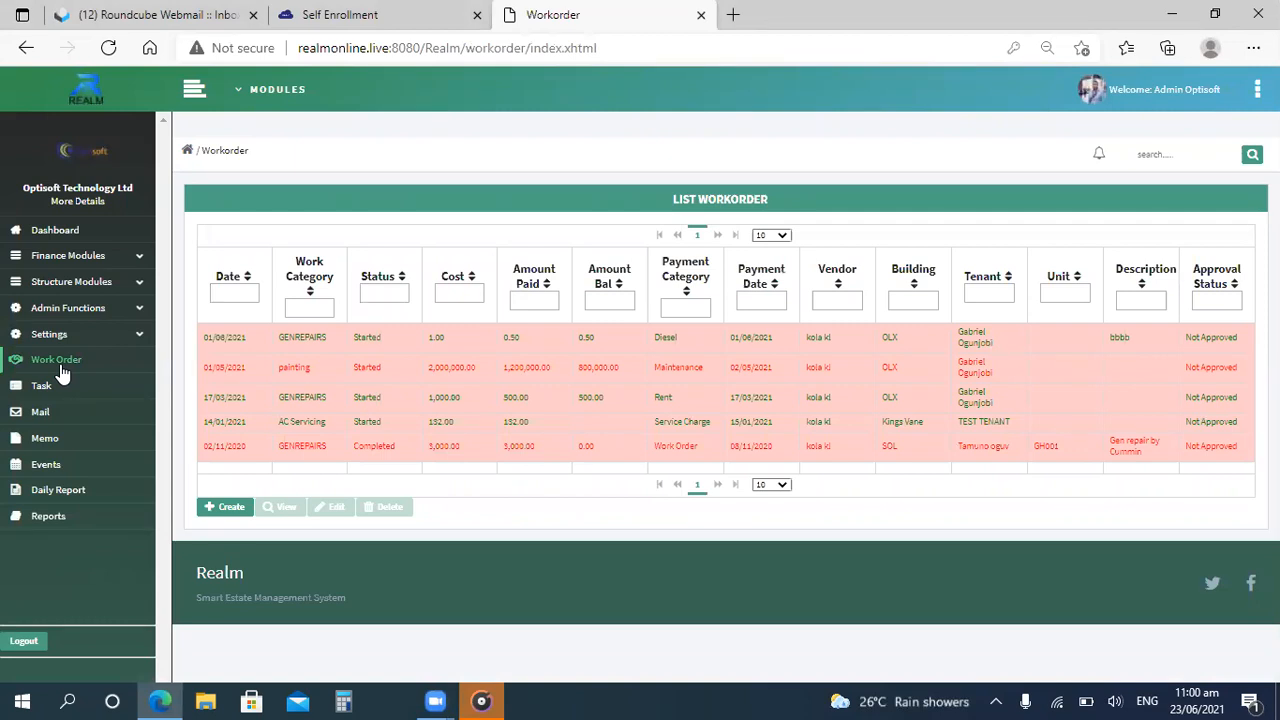
pyautogui.click(228, 508)
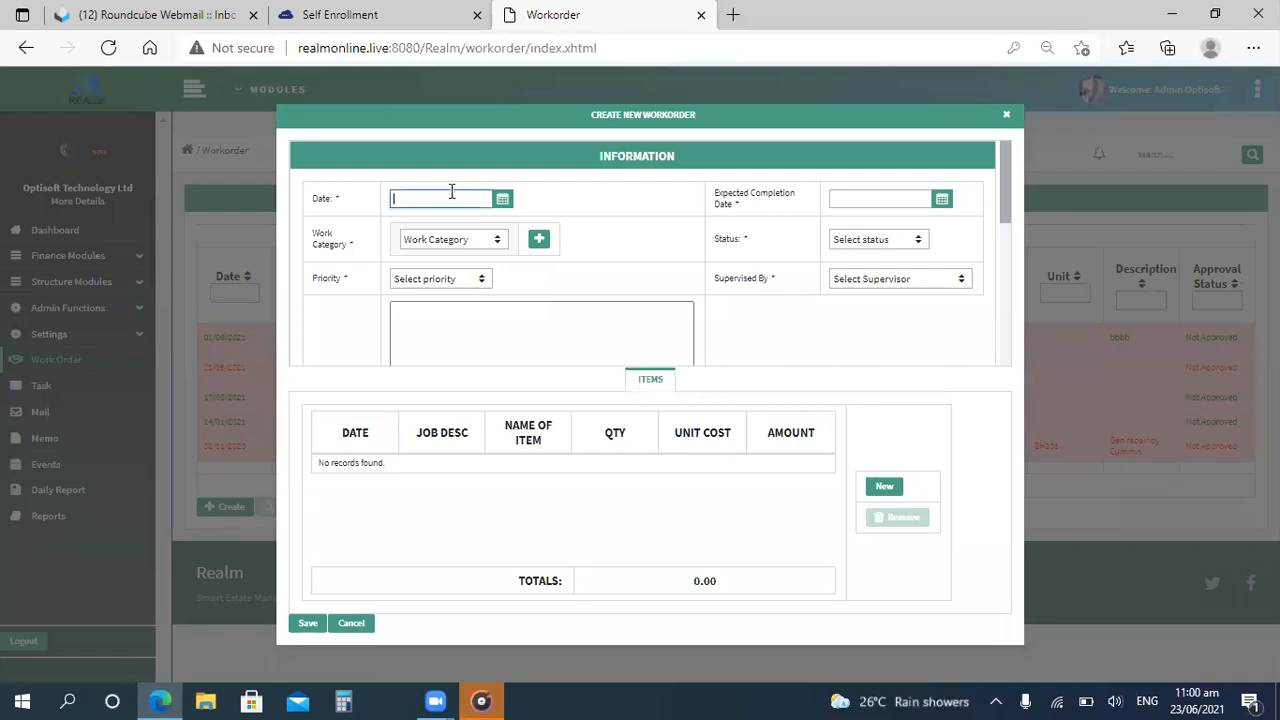
# Set the work order date to 01/06/2021 and the expected completion date to 30/06/2021.
pyautogui.click(501, 199)
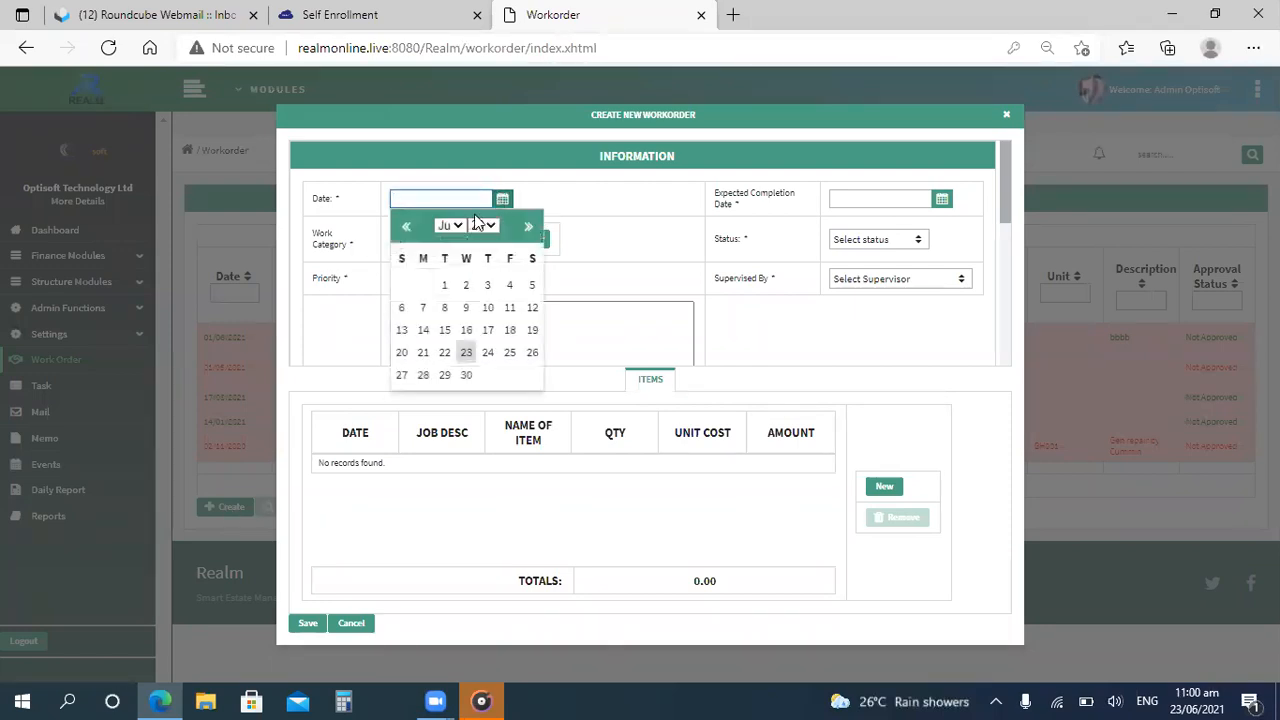
pyautogui.click(445, 287)
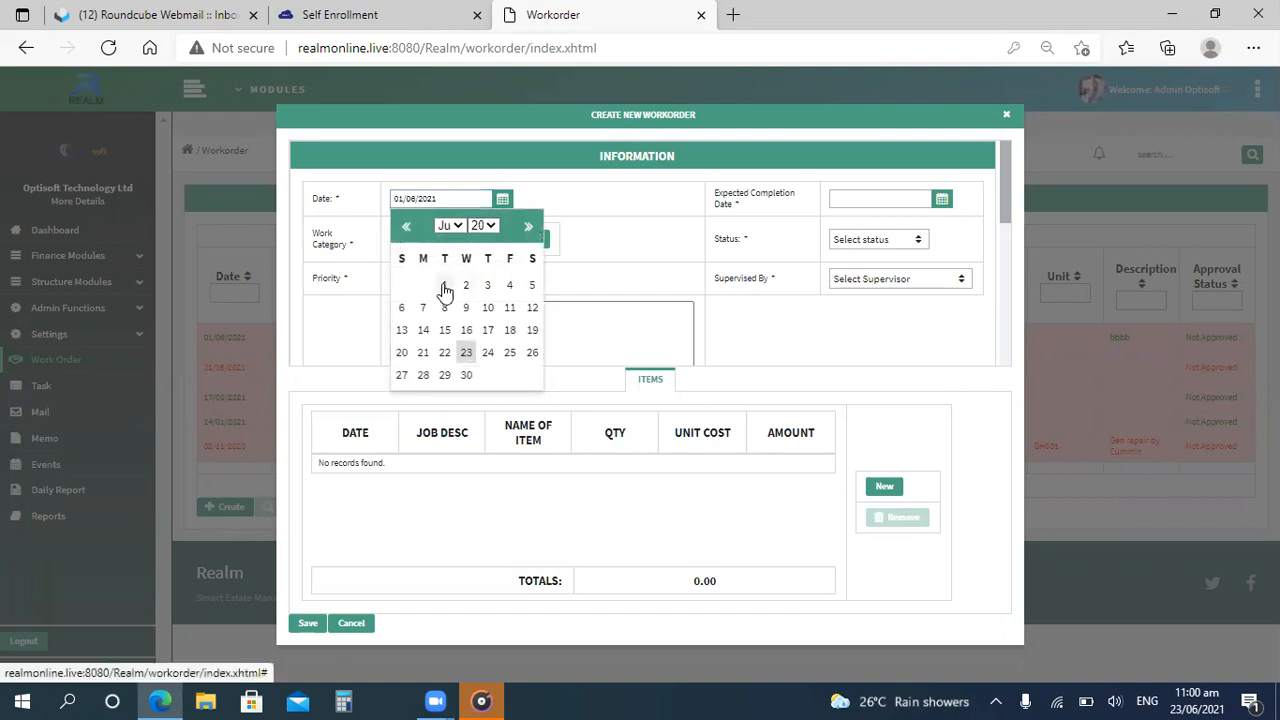
pyautogui.click(943, 201)
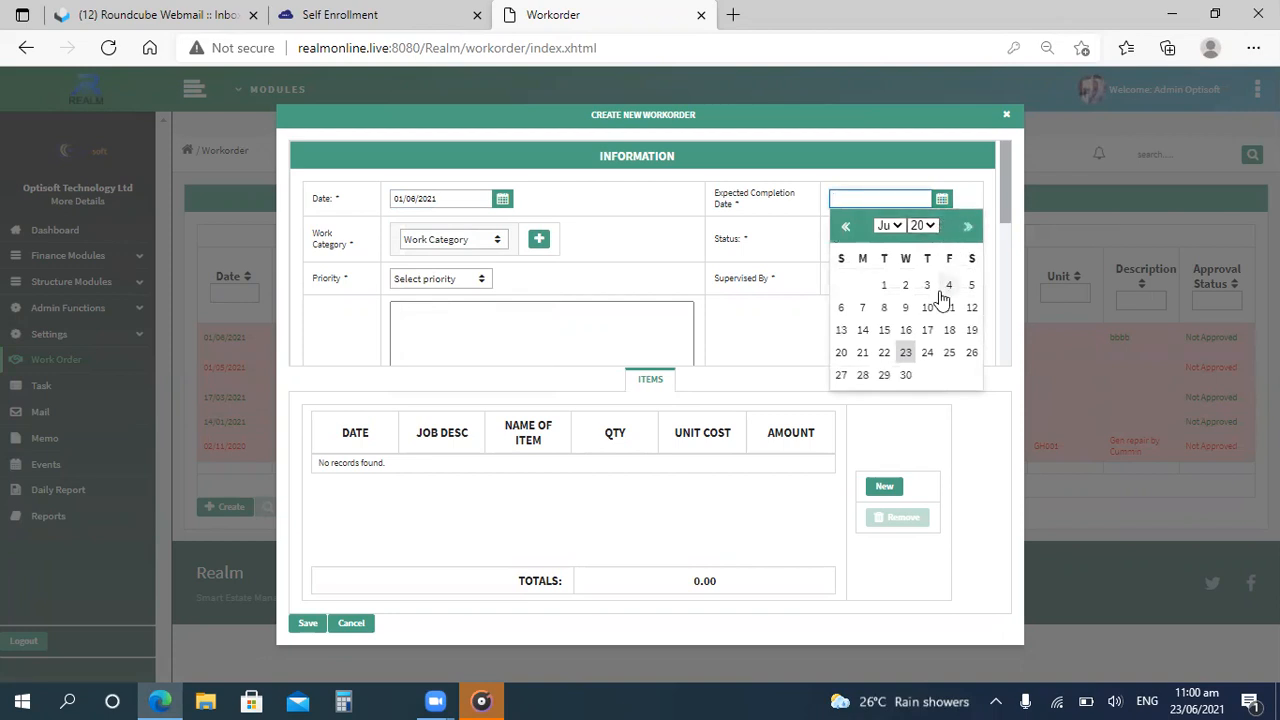
pyautogui.click(906, 376)
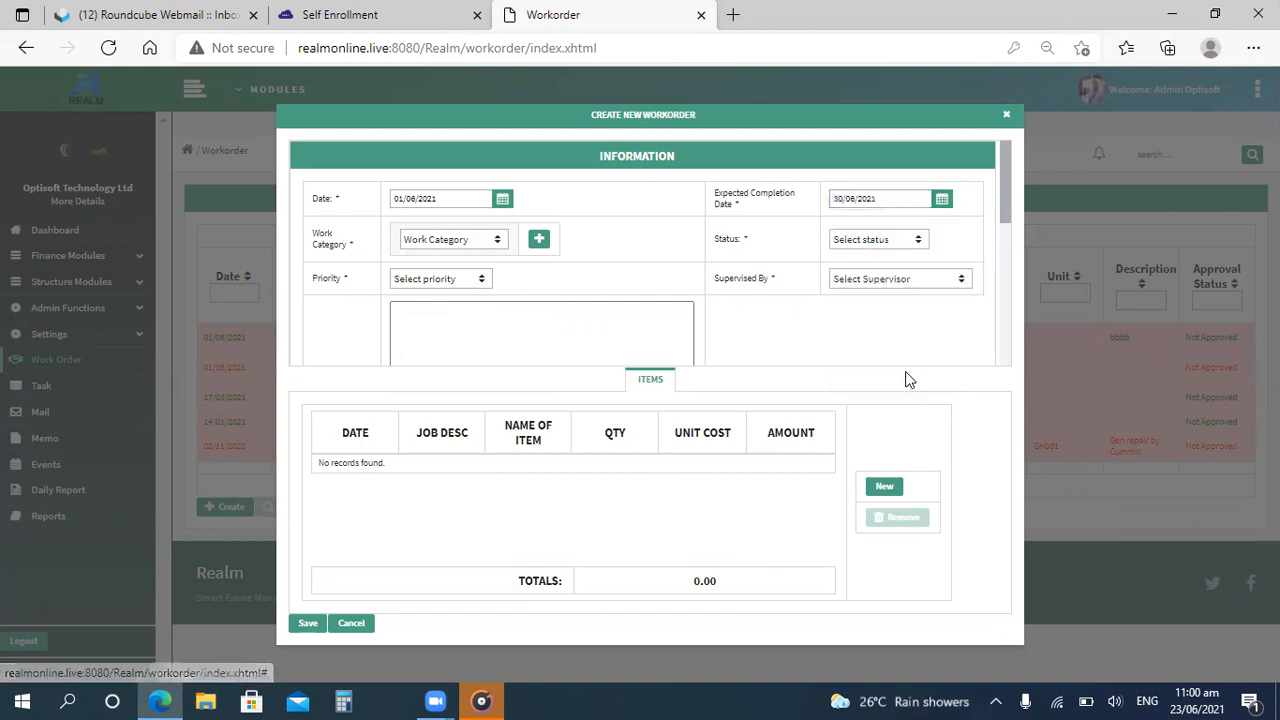
pyautogui.click(497, 245)
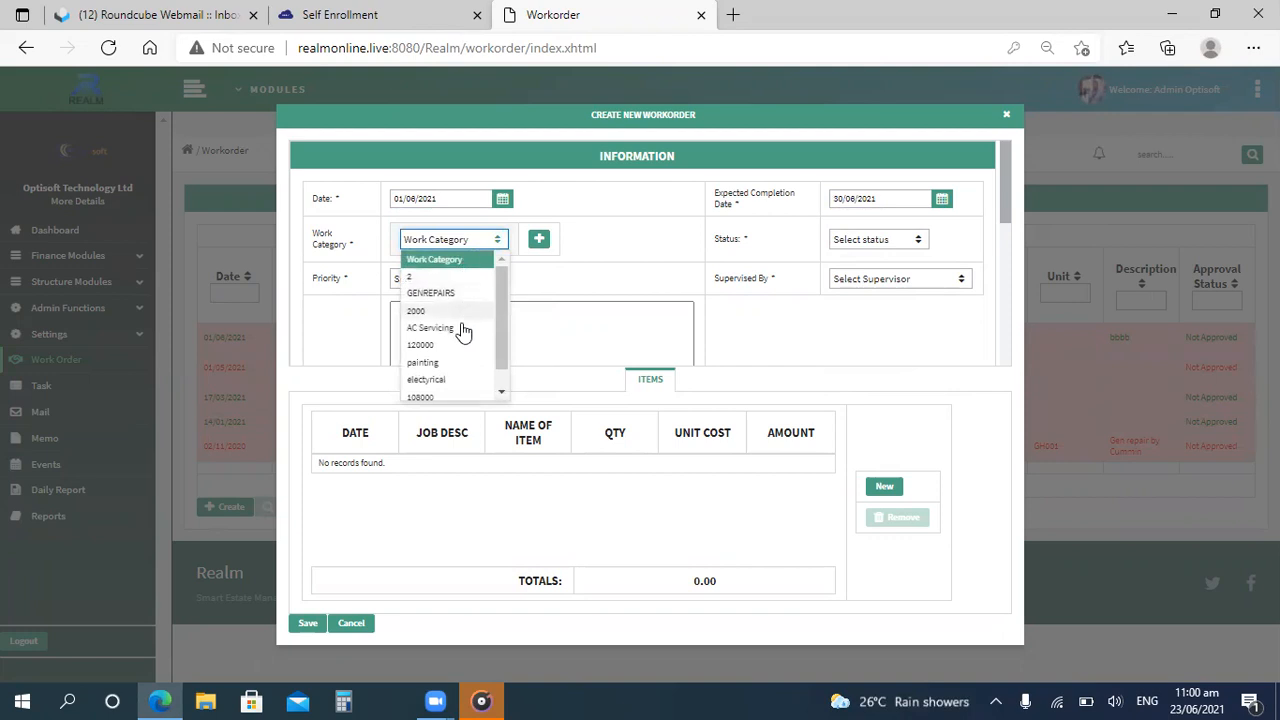
pyautogui.click(537, 241)
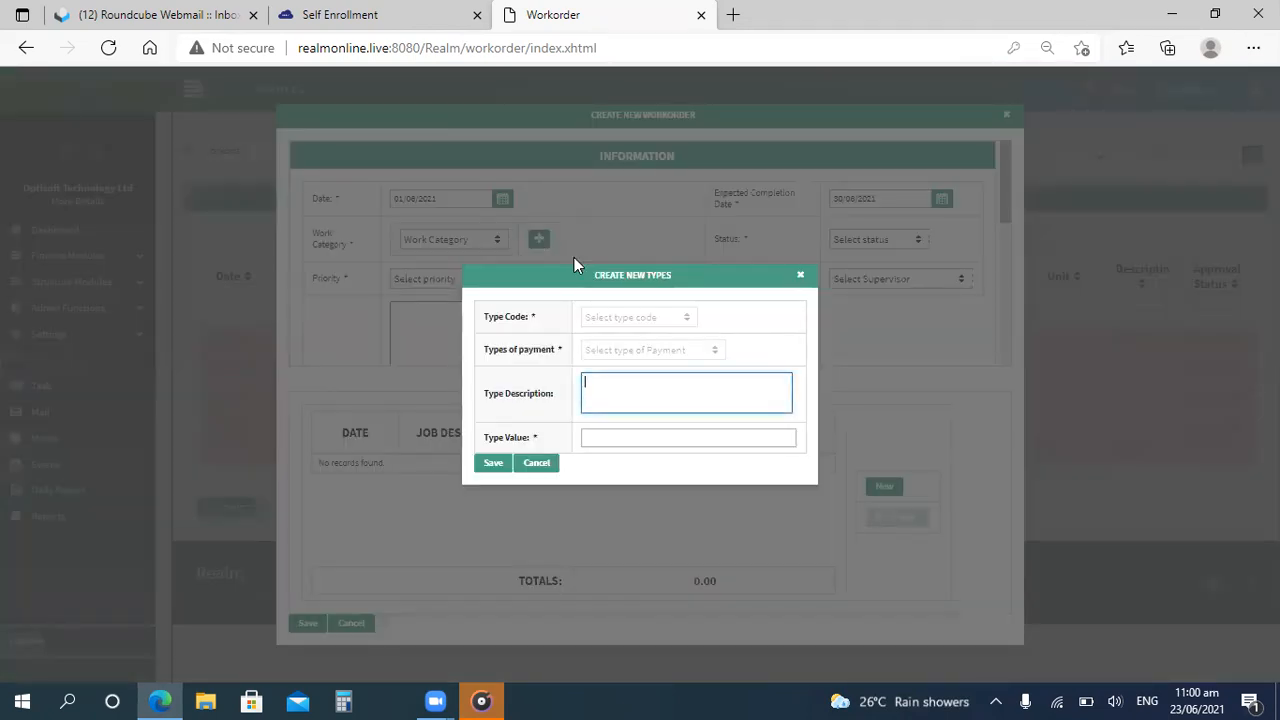
pyautogui.click(799, 276)
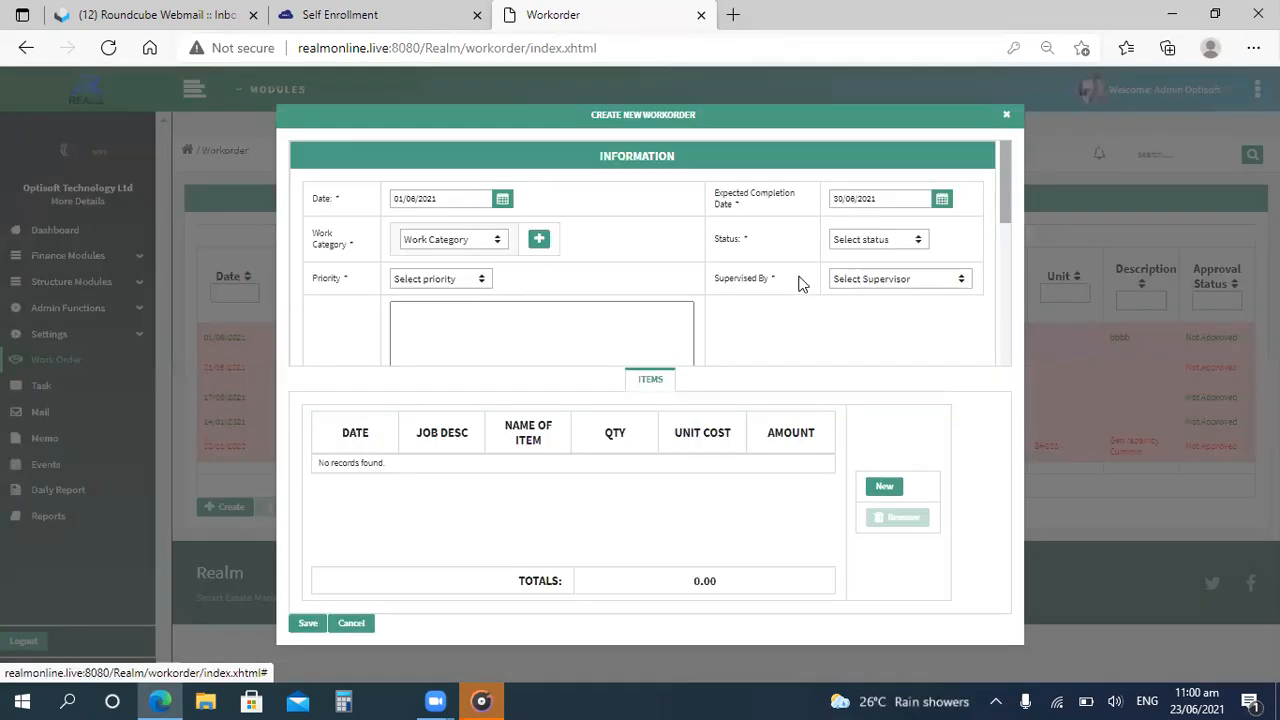
# Set the work category to AC Servicing and the status to Not Started.
pyautogui.click(495, 251)
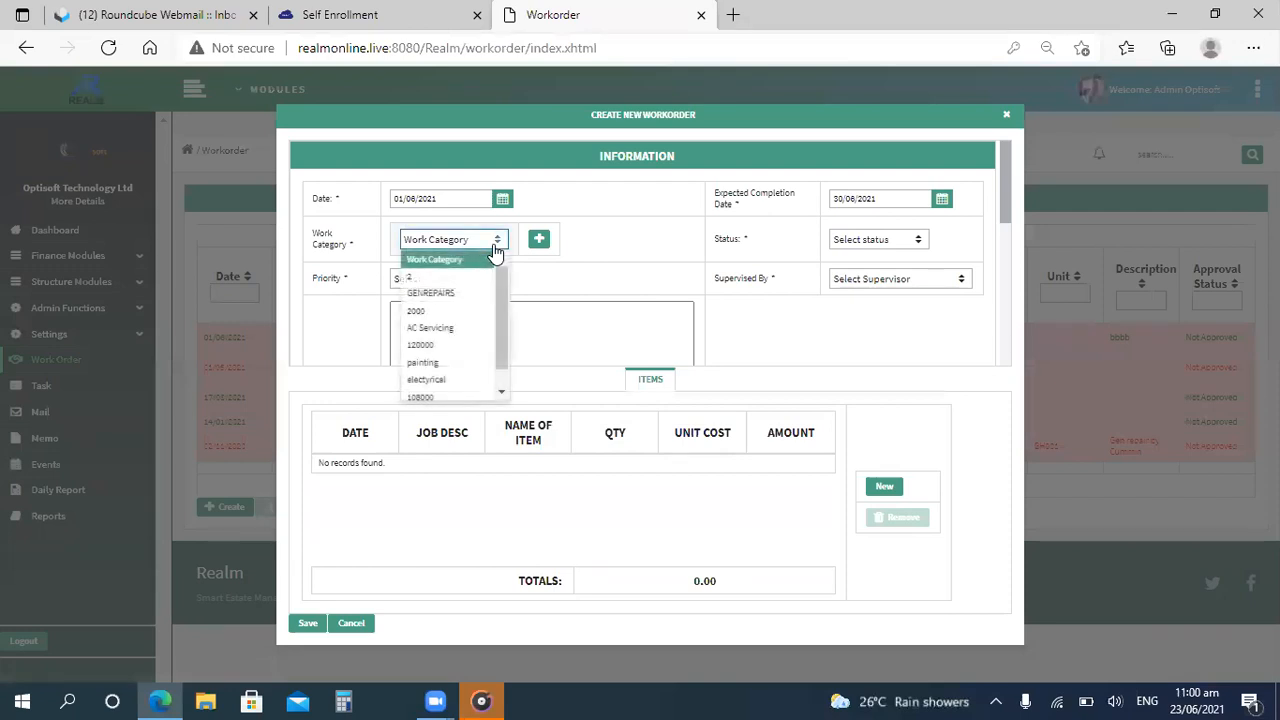
pyautogui.click(430, 328)
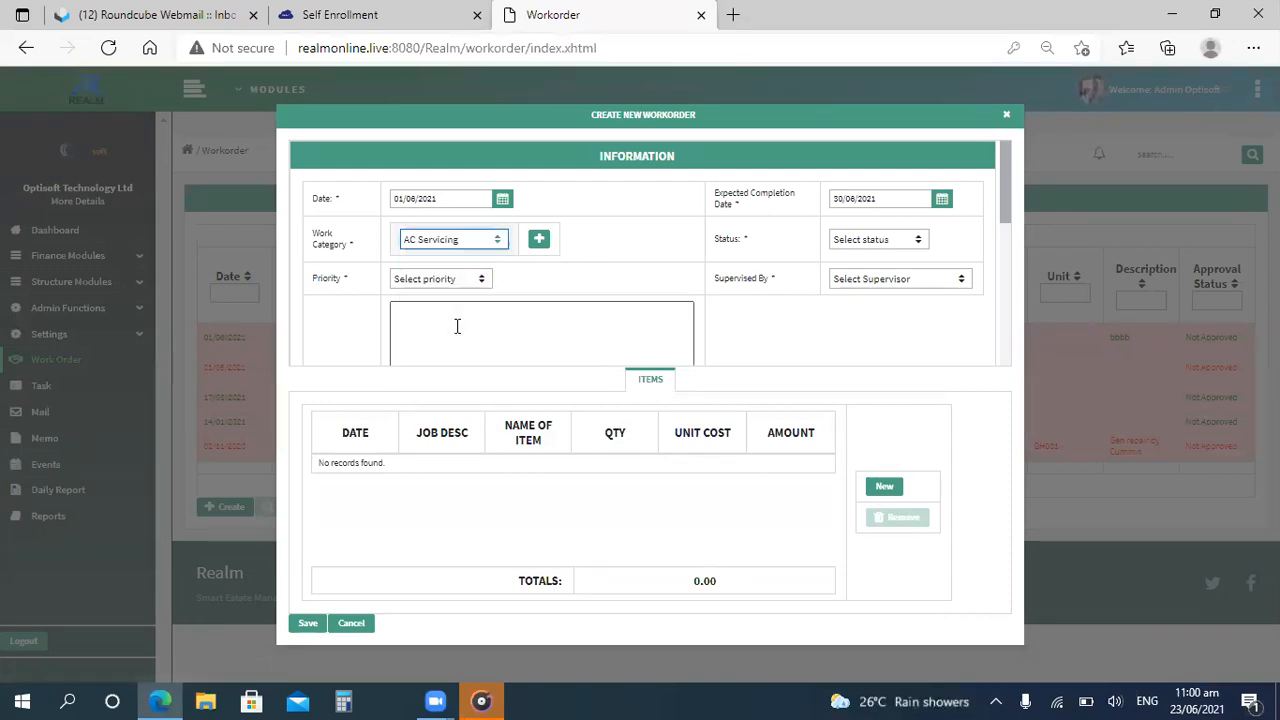
pyautogui.click(891, 247)
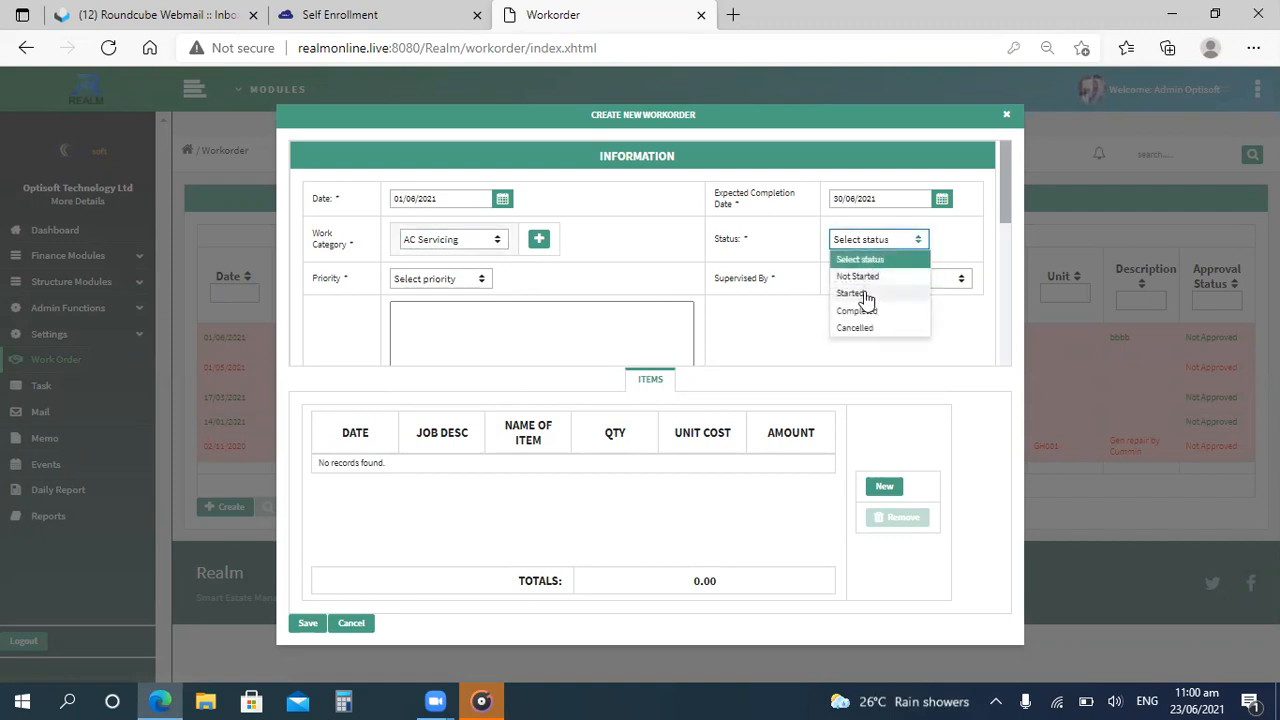
pyautogui.click(863, 296)
pyautogui.click(869, 240)
pyautogui.click(867, 278)
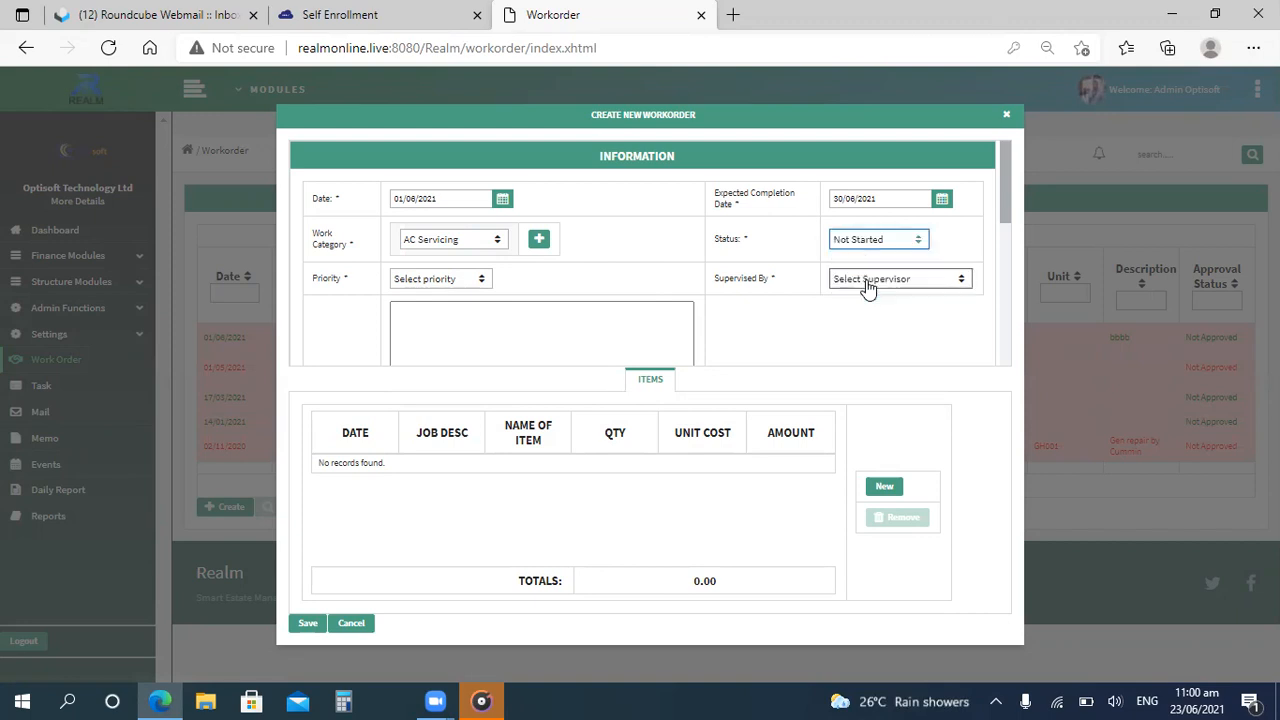
# Set the priority to High and choose the supervisor from the supervisor list.
pyautogui.click(455, 282)
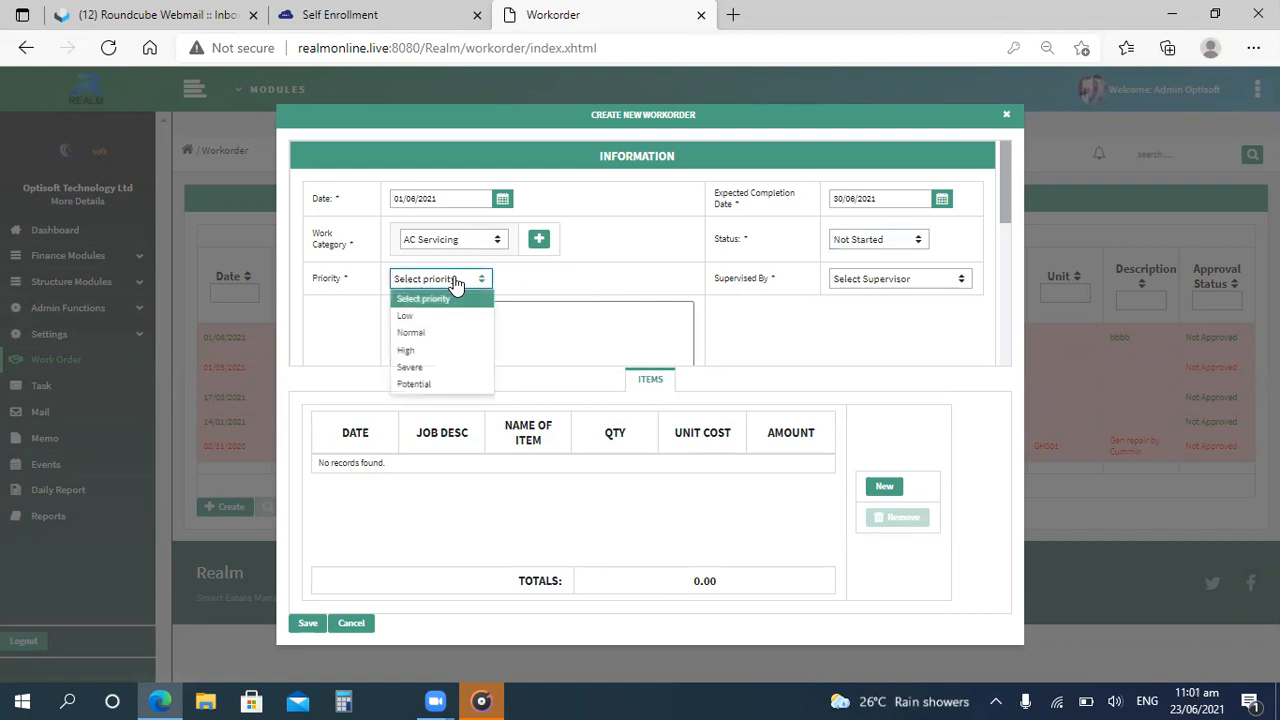
pyautogui.click(424, 355)
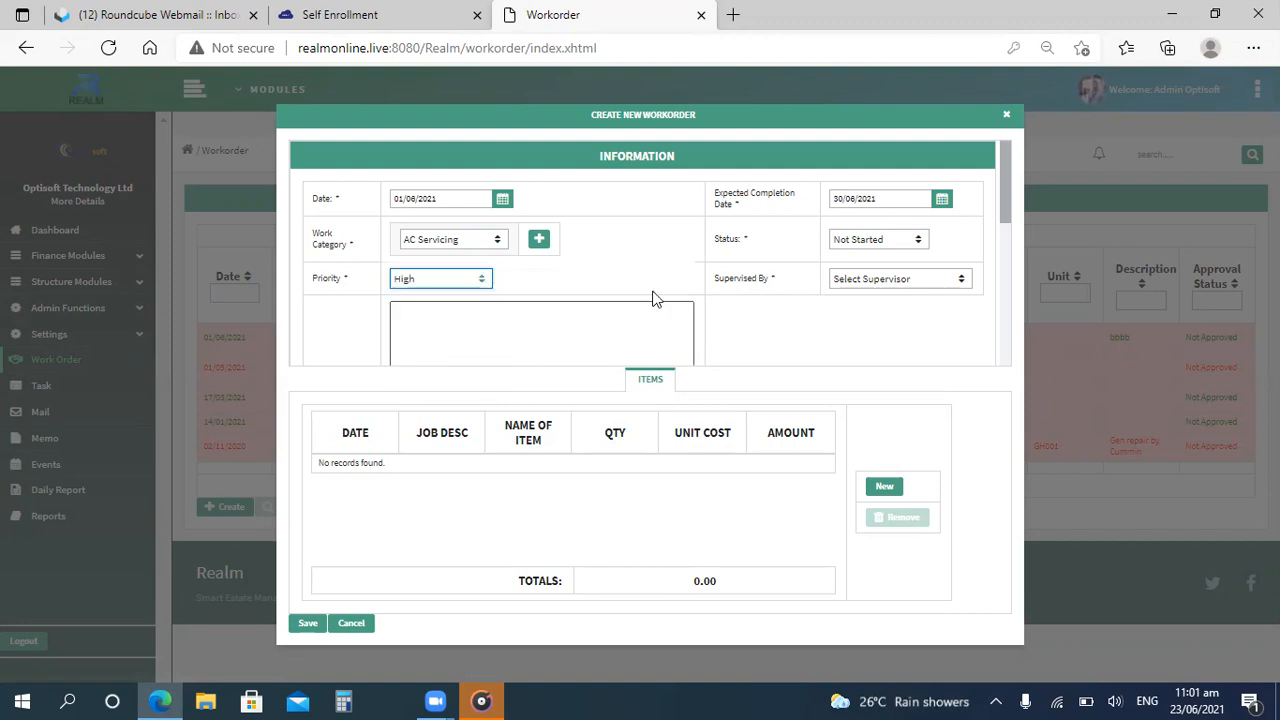
pyautogui.click(883, 286)
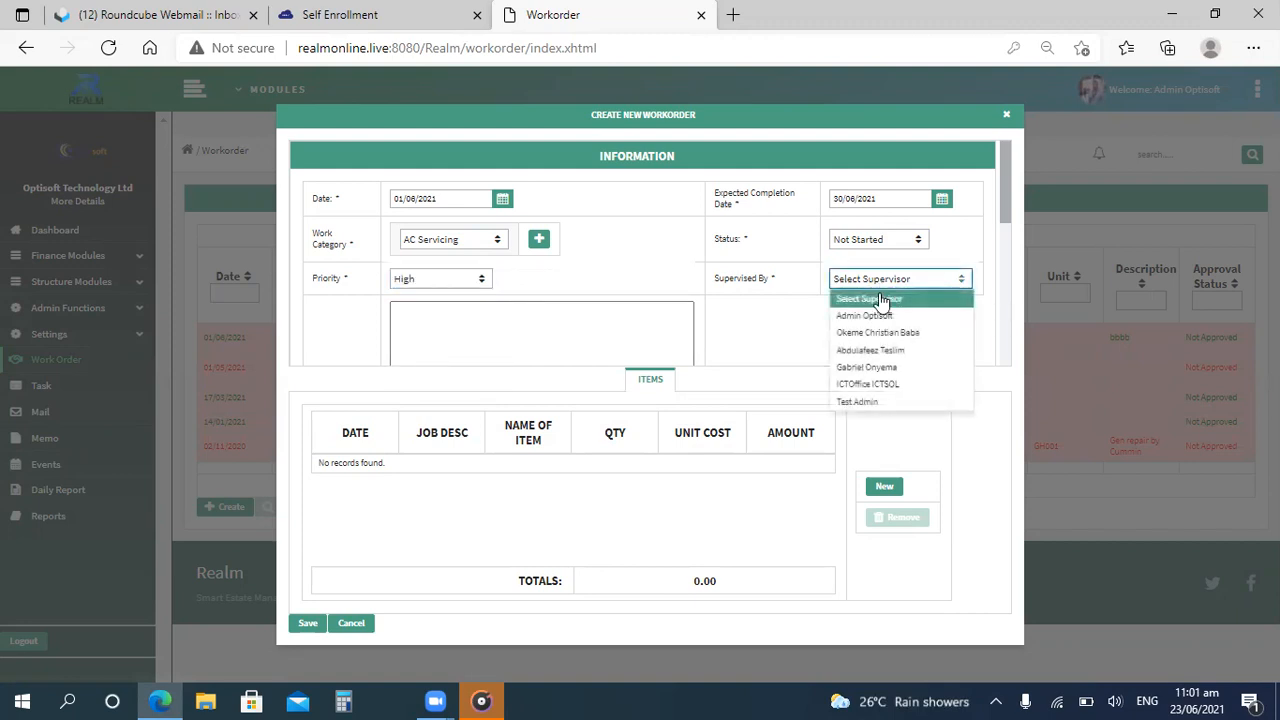
pyautogui.click(866, 333)
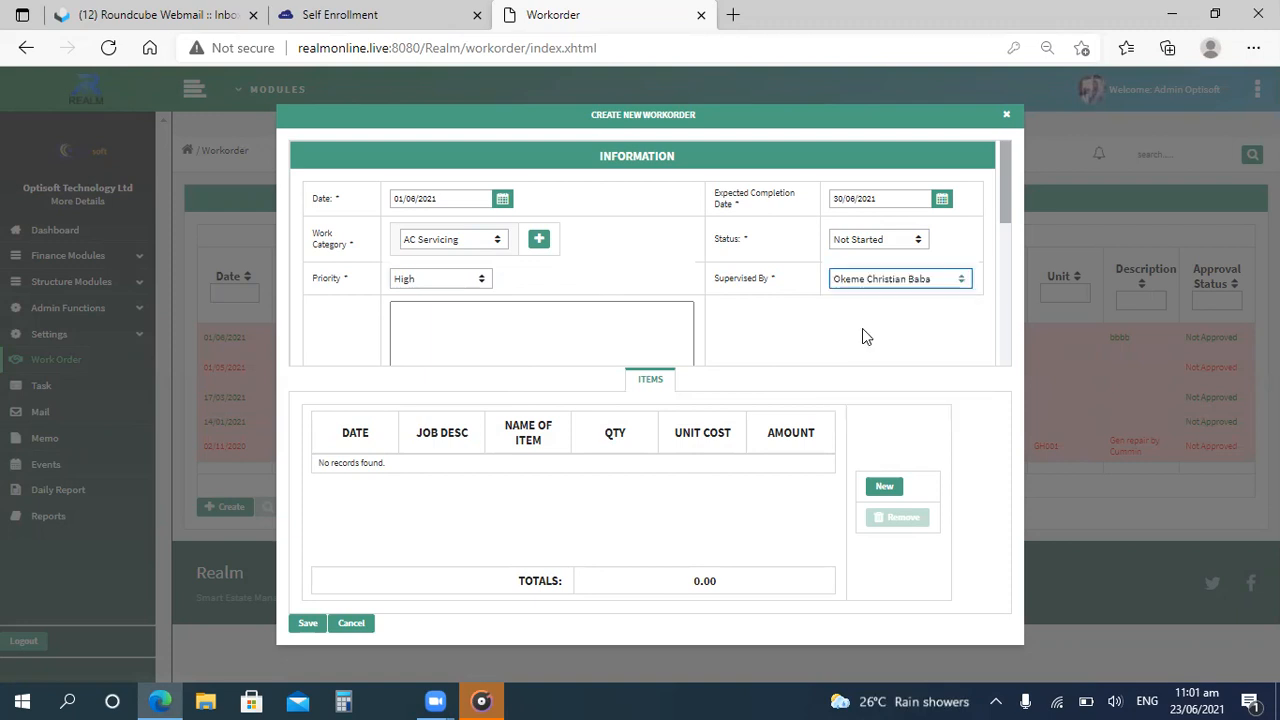
# Enter "ssdd" as the work order description.
pyautogui.click(564, 326)
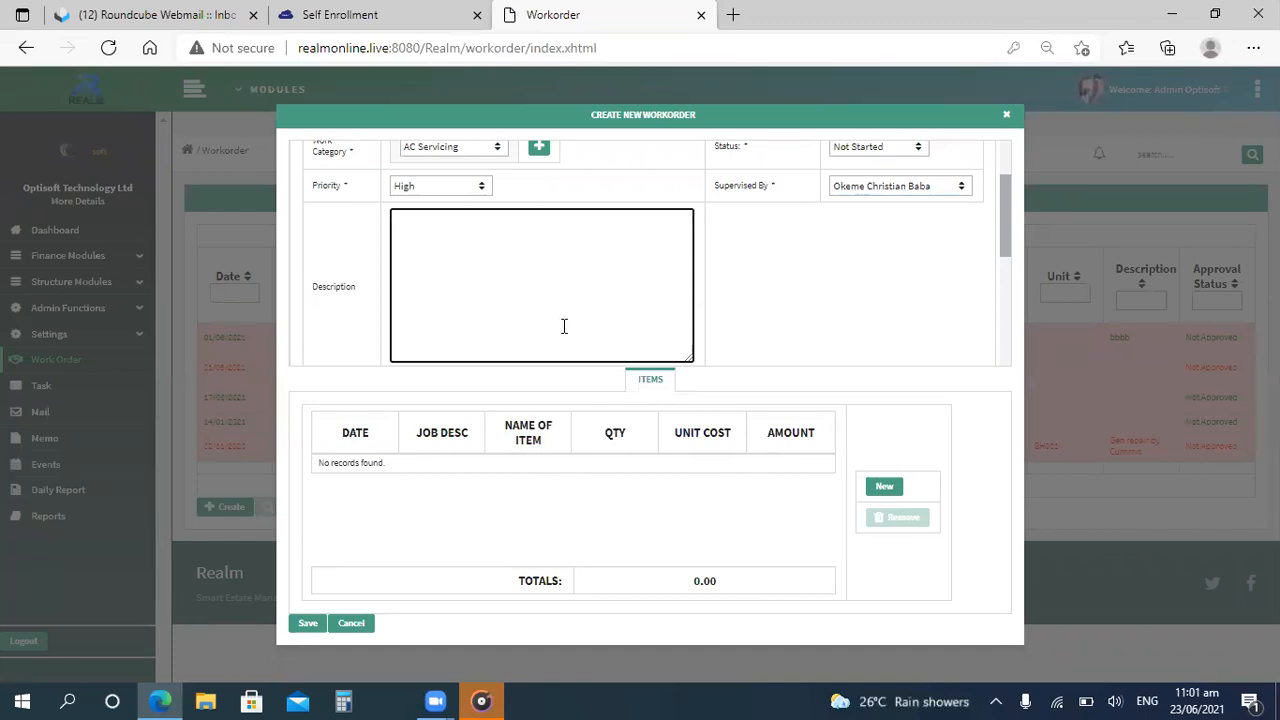
pyautogui.write('ssdd')
pyautogui.click(620, 394)
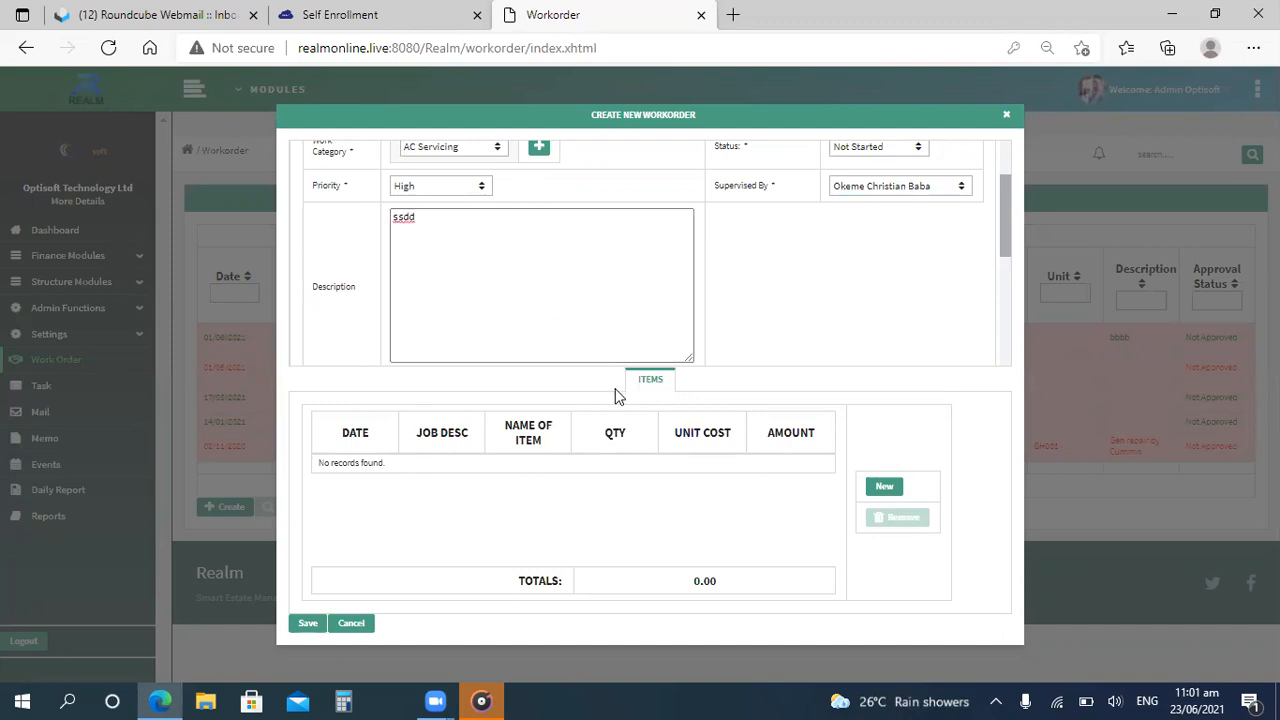
# In the accounting section, enter a cost of 2000000 and an amount paid of 1,000,000.
pyautogui.scroll(-2, 1008, 289)
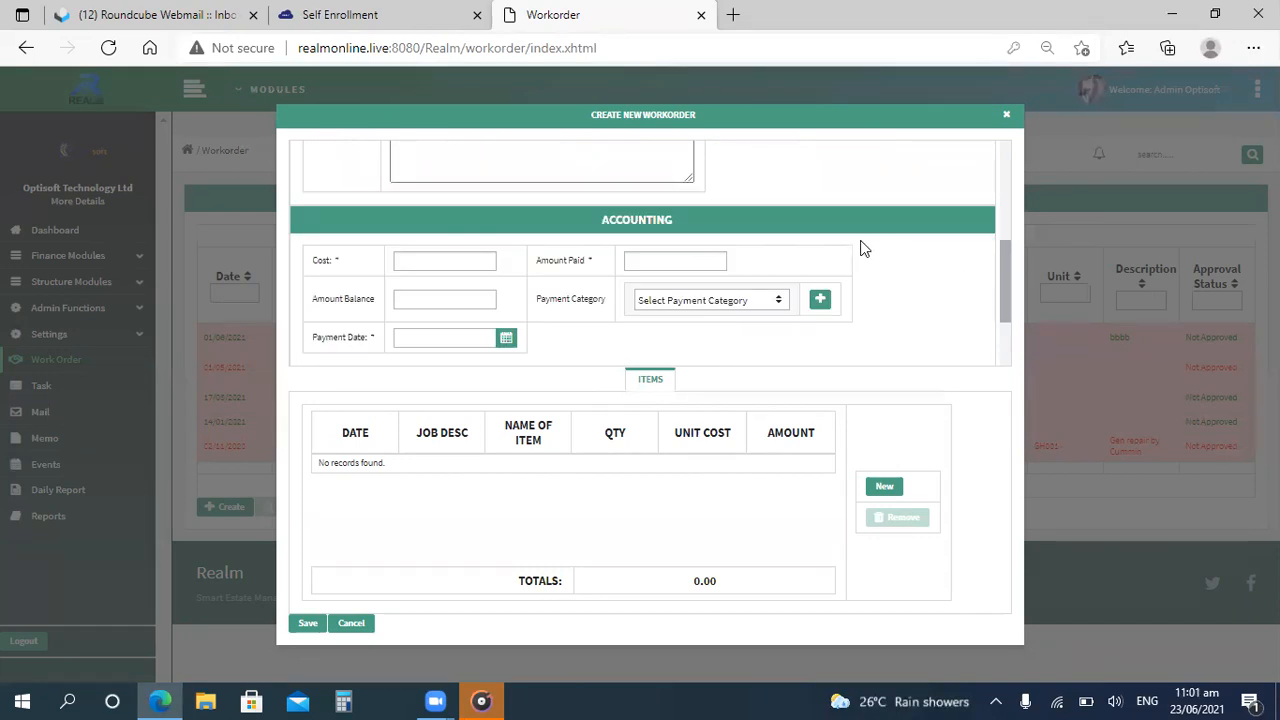
pyautogui.click(438, 257)
pyautogui.write('2000000')
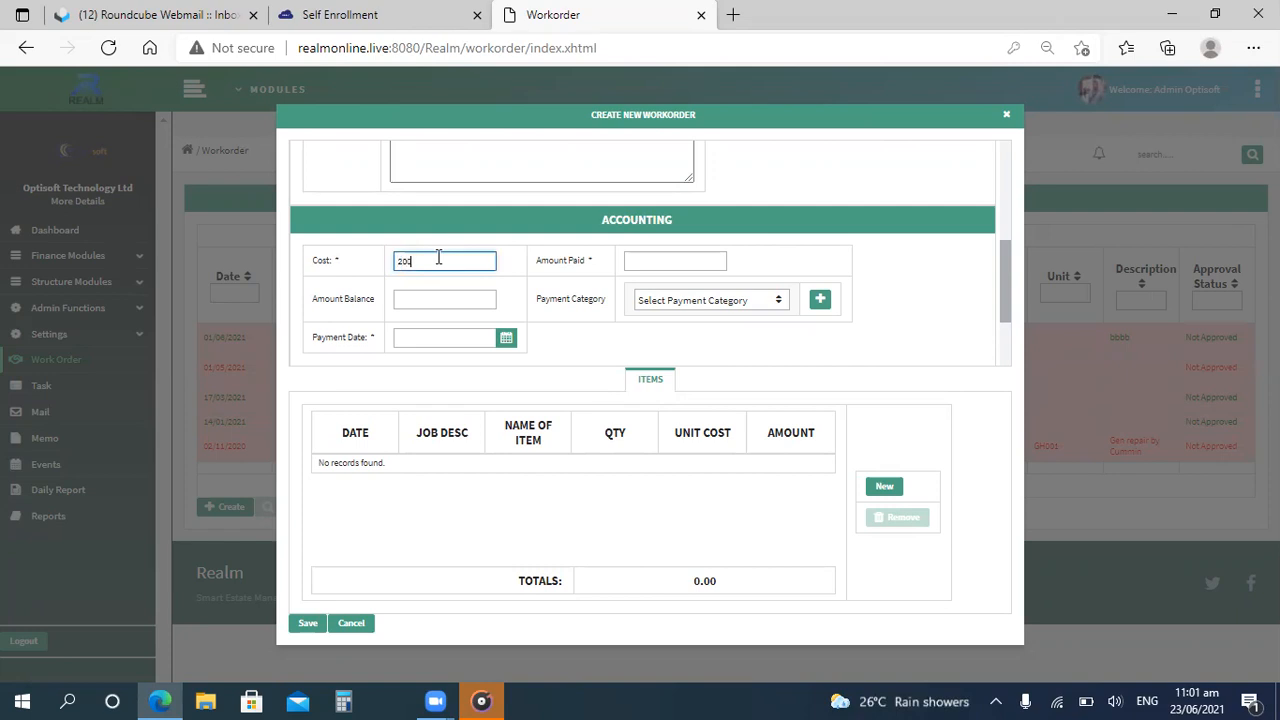
pyautogui.click(657, 258)
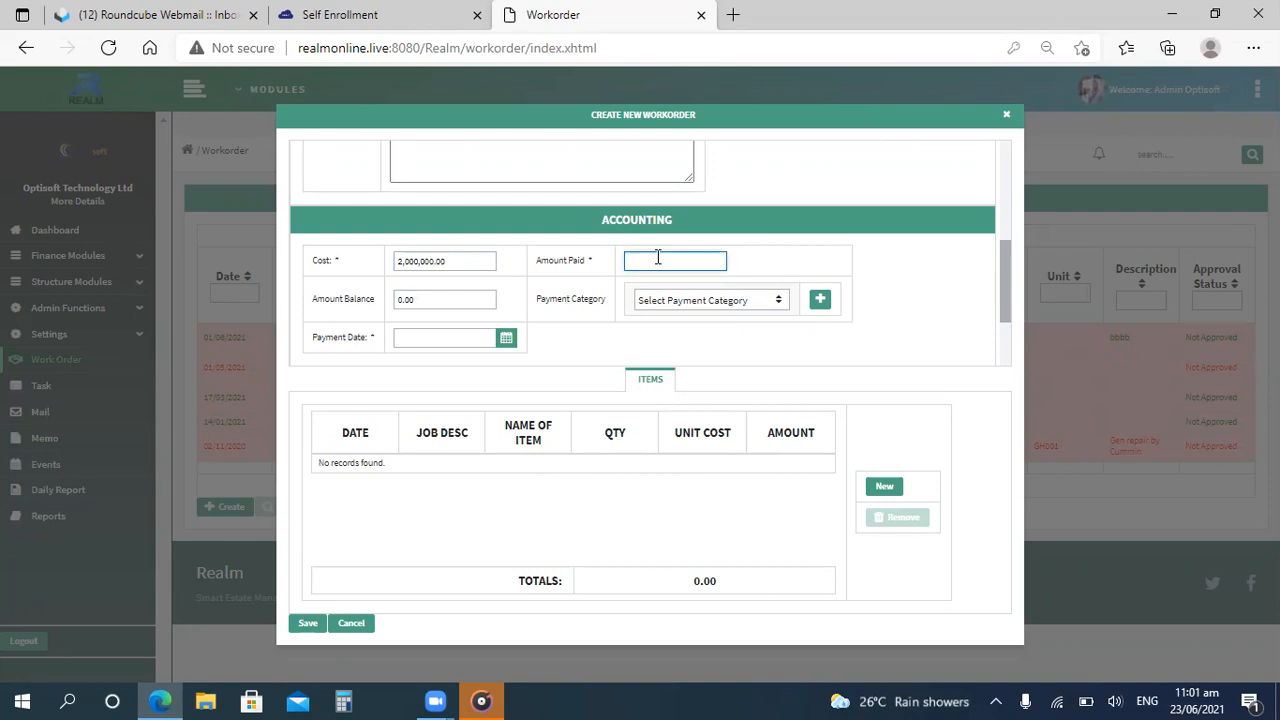
pyautogui.write('1,000,000')
pyautogui.press('Tab')
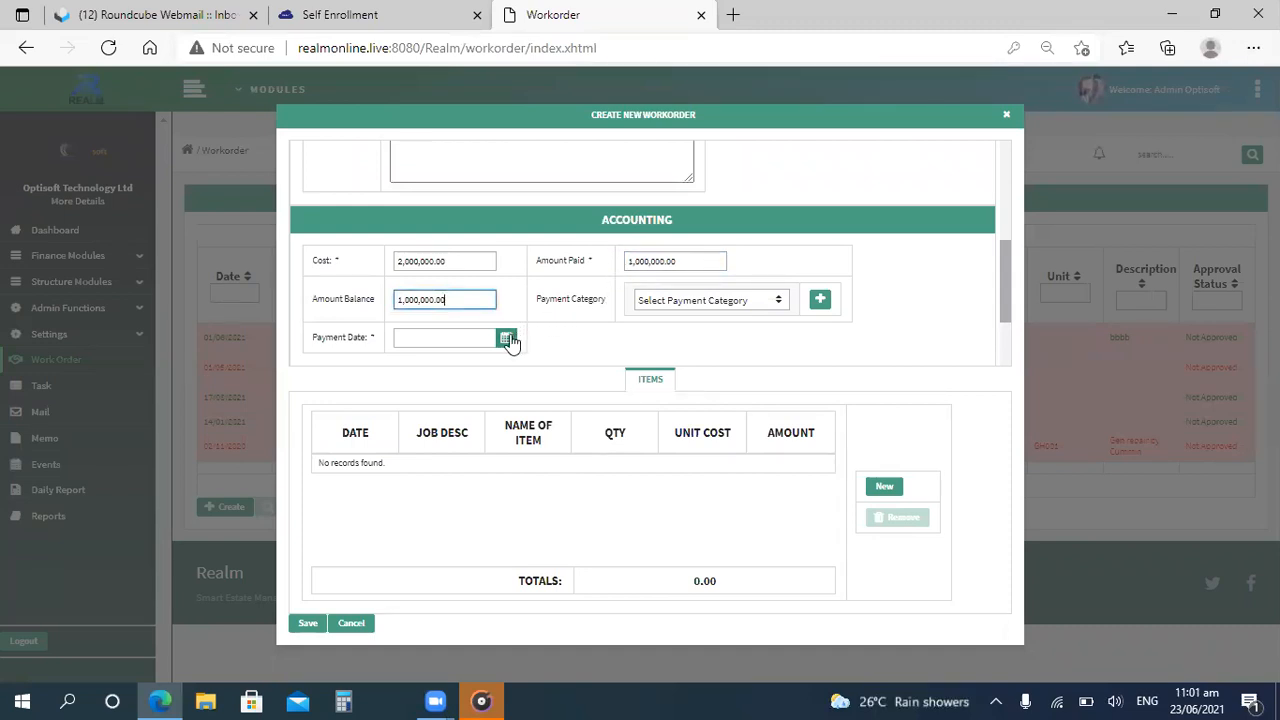
# Set the payment category to Diesel and the payment date to 23/06/2021.
pyautogui.click(777, 303)
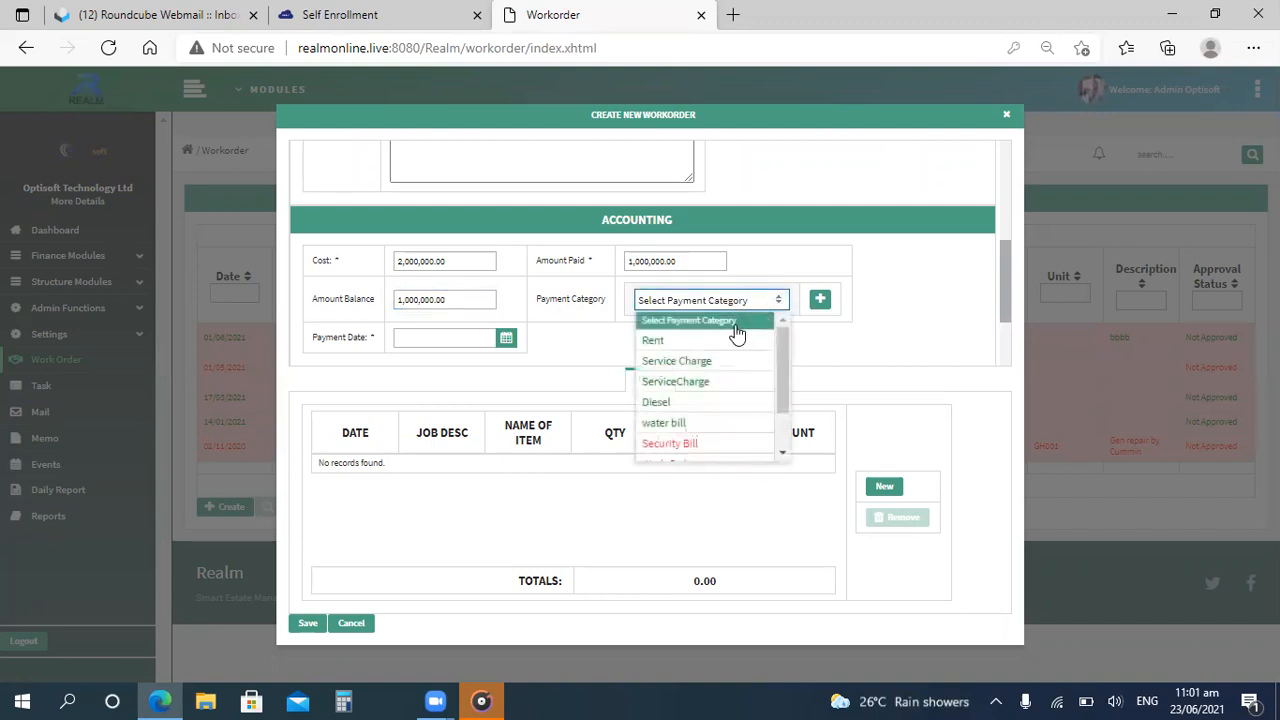
pyautogui.click(683, 408)
pyautogui.click(827, 302)
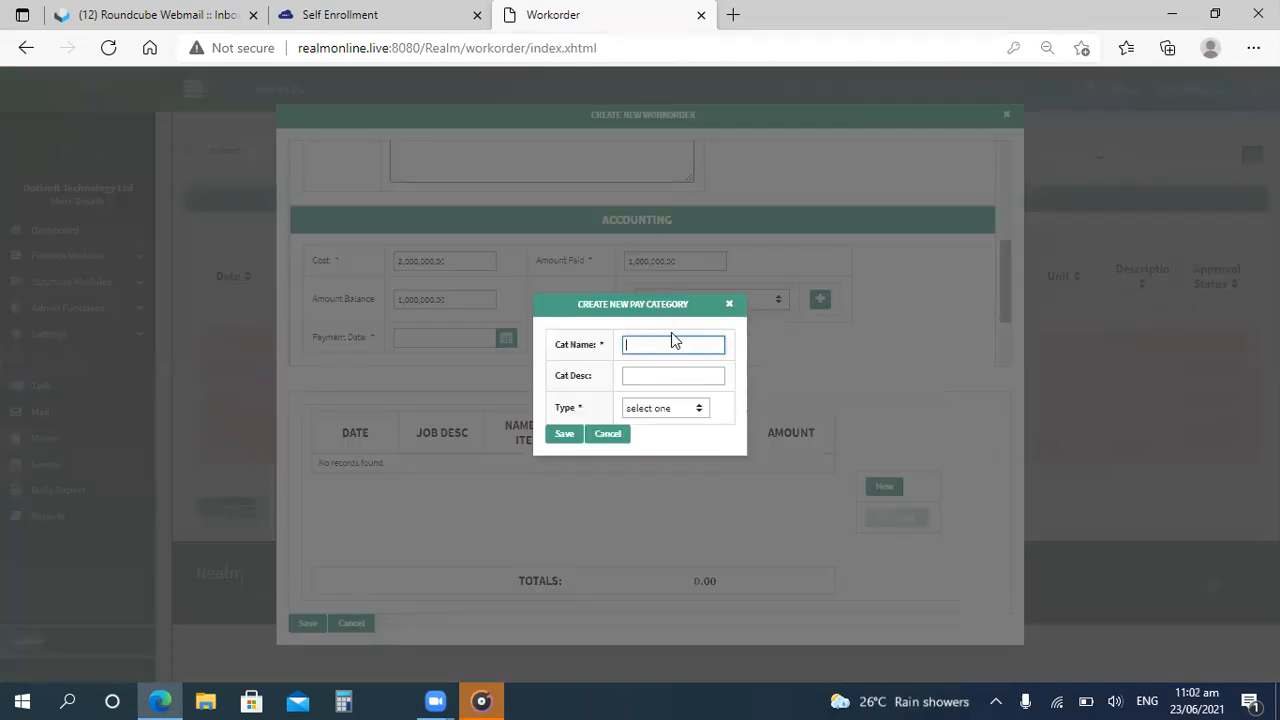
pyautogui.click(727, 305)
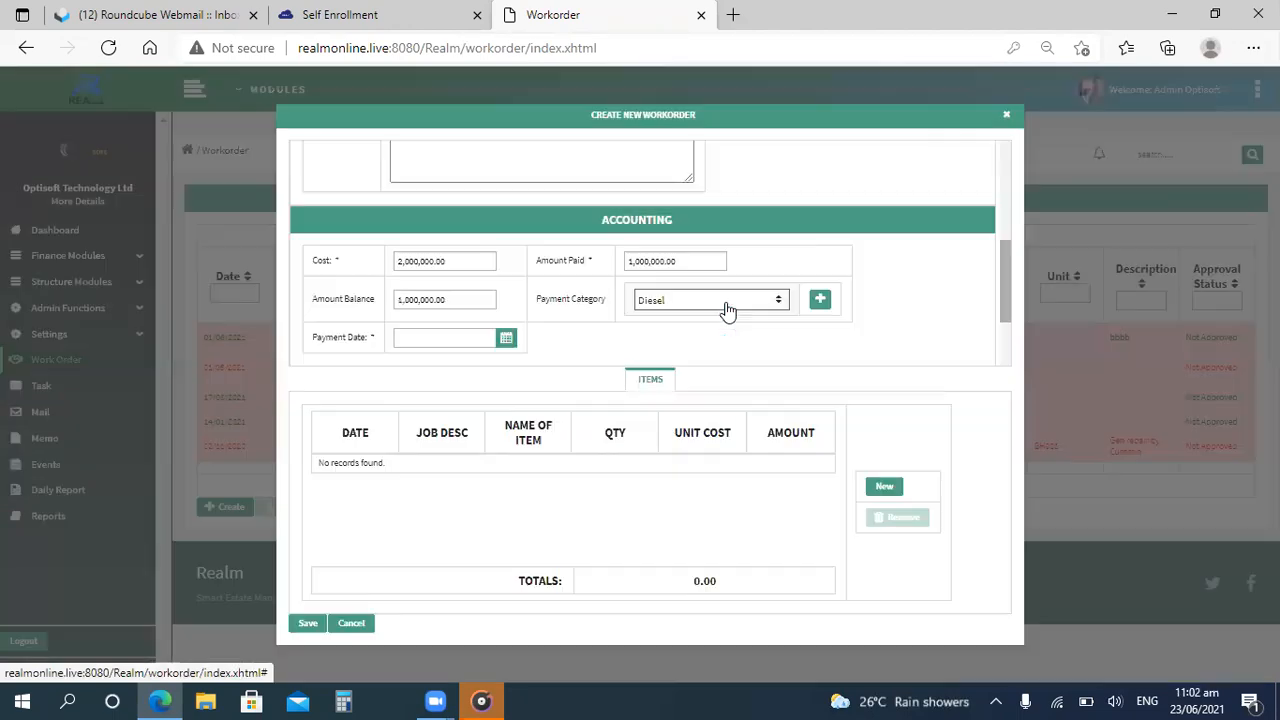
pyautogui.click(504, 341)
pyautogui.click(504, 341)
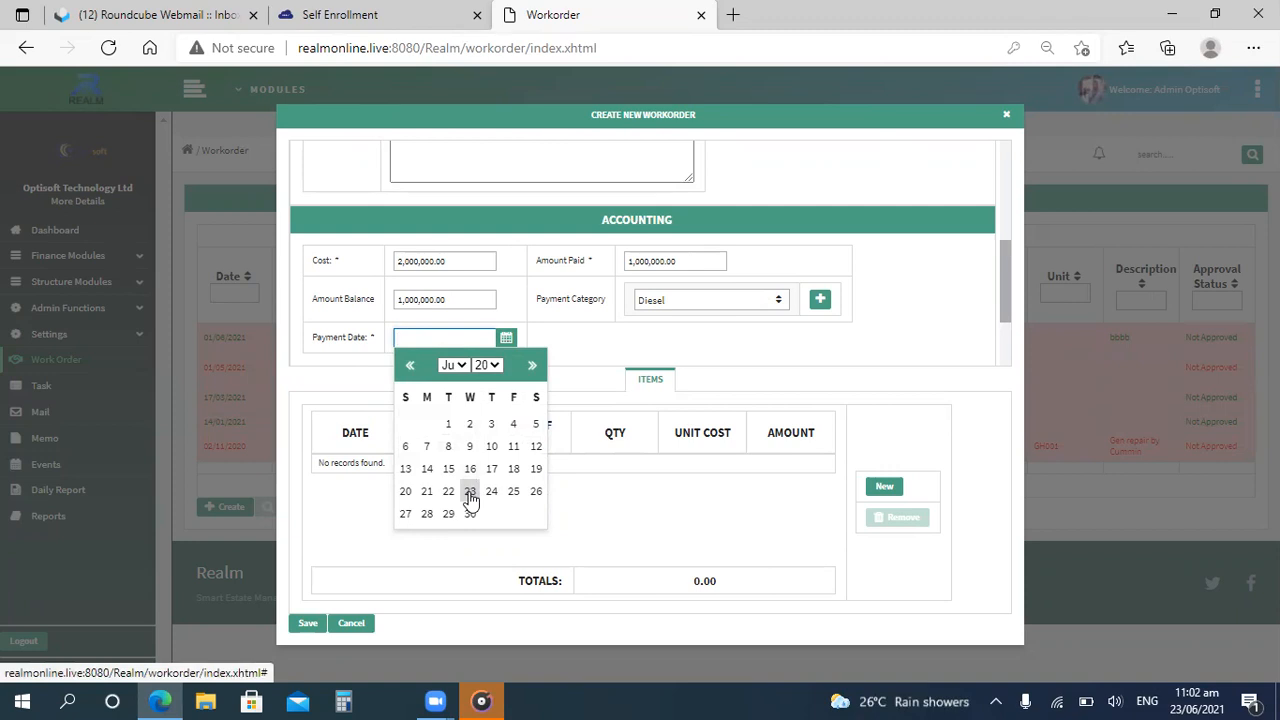
pyautogui.click(470, 491)
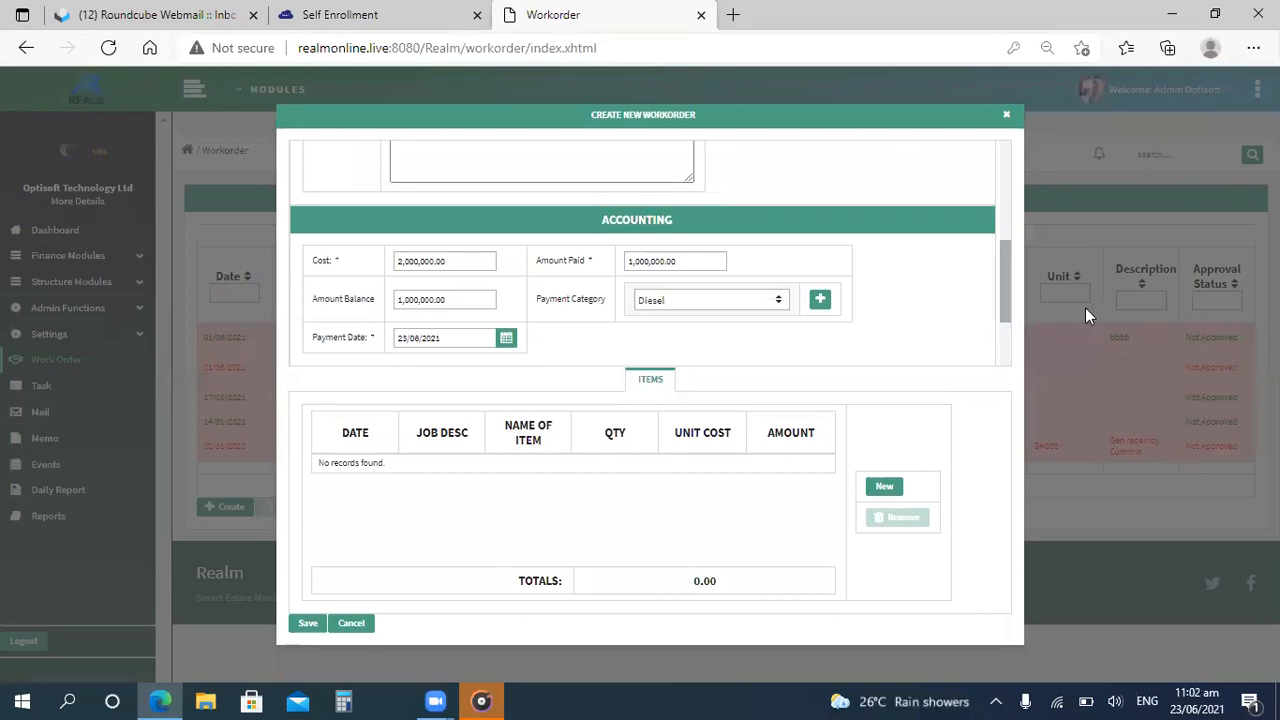
# In the association section, select the only listed vendor and set the building to SOL.
pyautogui.click(1001, 343)
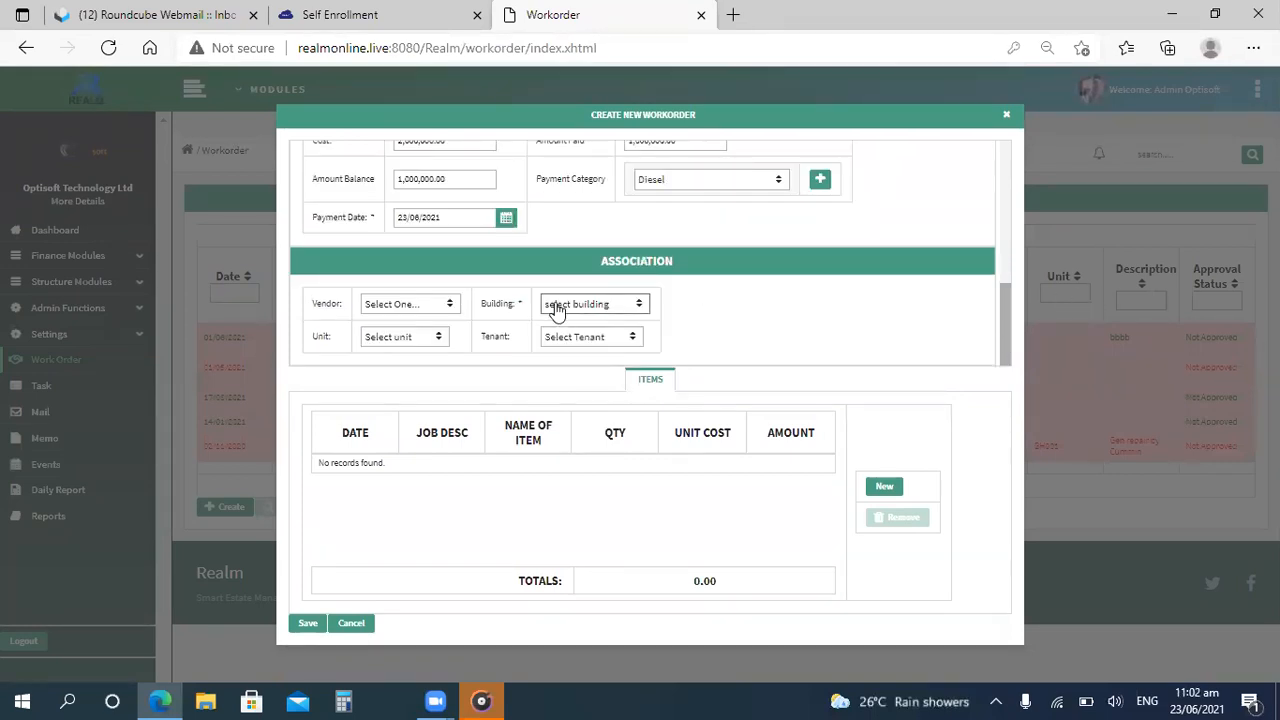
pyautogui.click(452, 312)
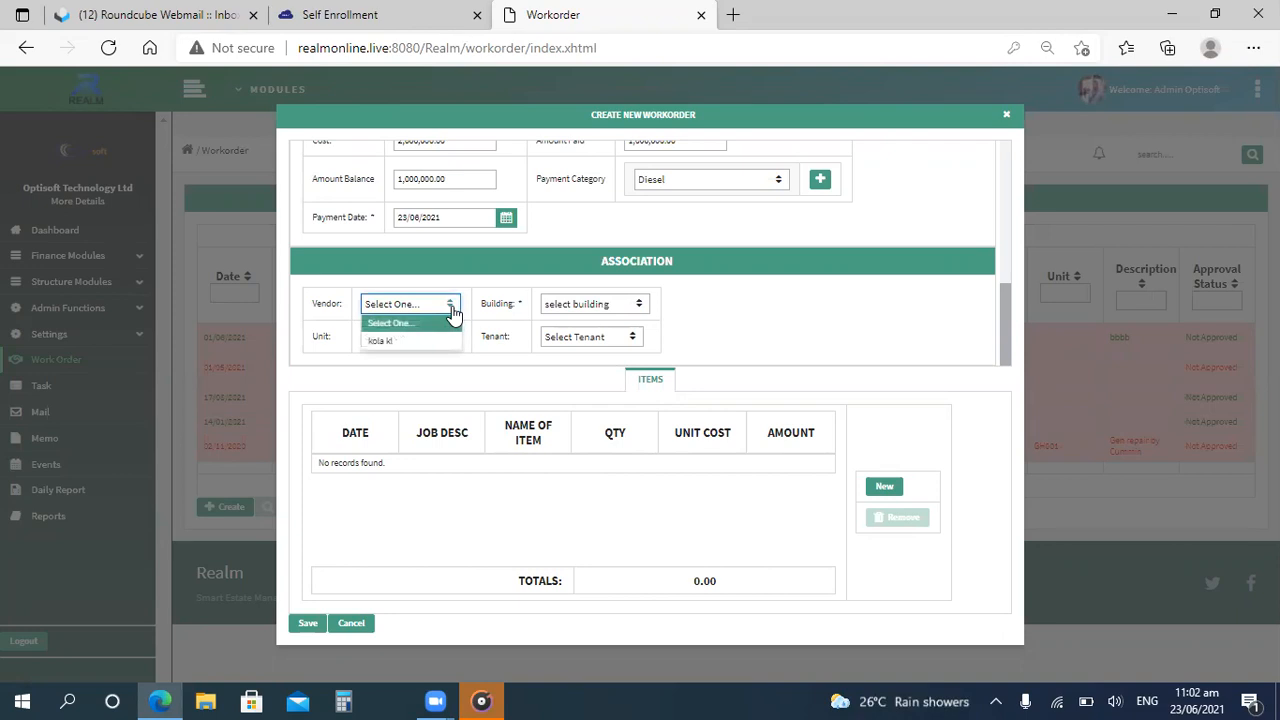
pyautogui.click(408, 342)
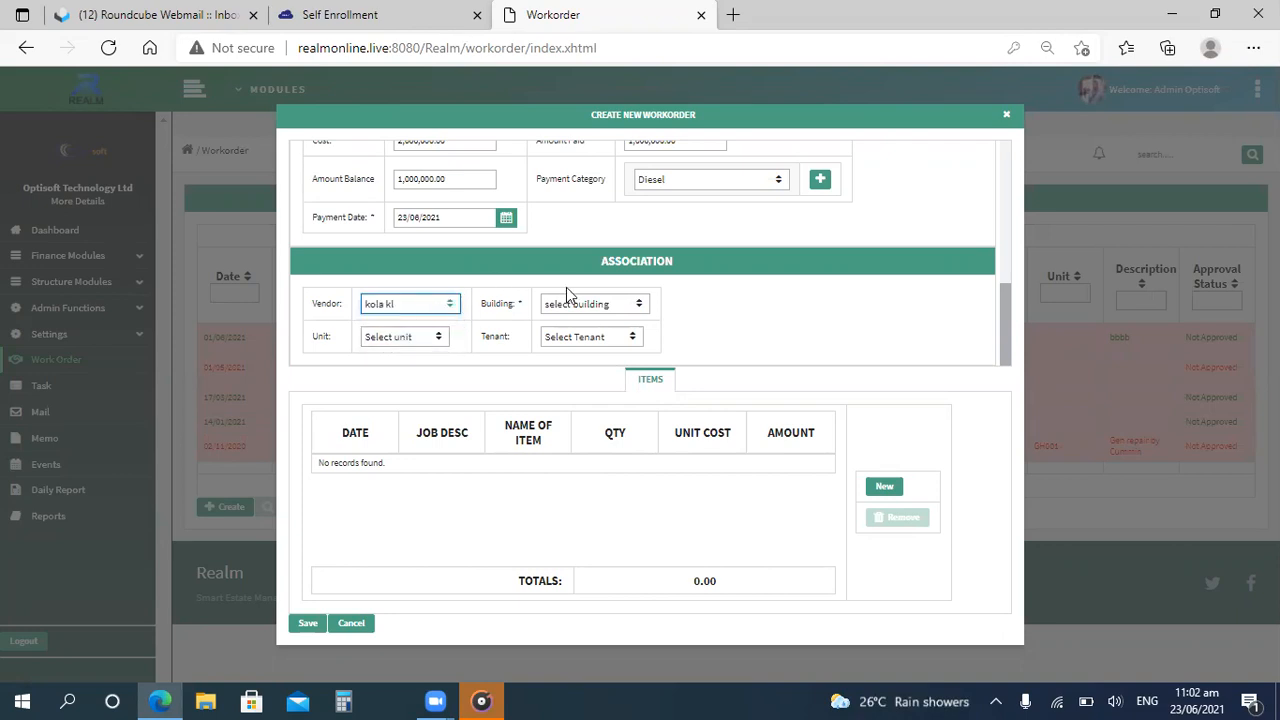
pyautogui.click(602, 302)
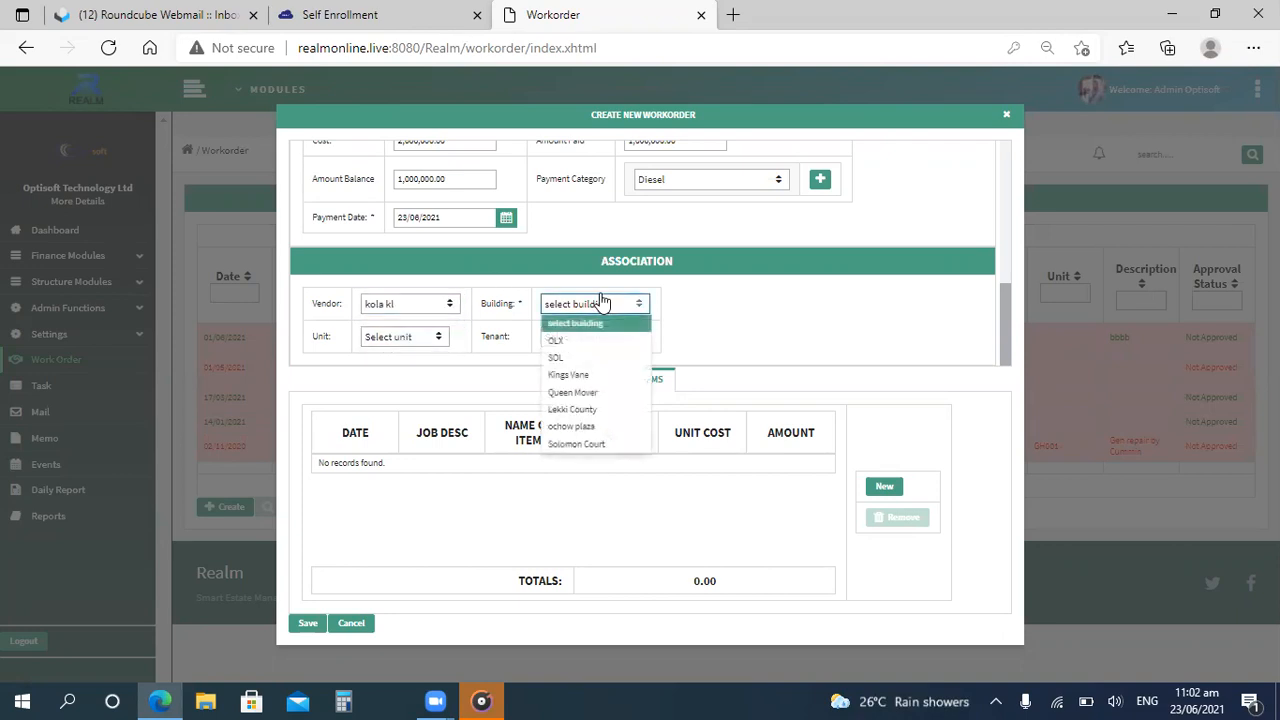
pyautogui.click(598, 359)
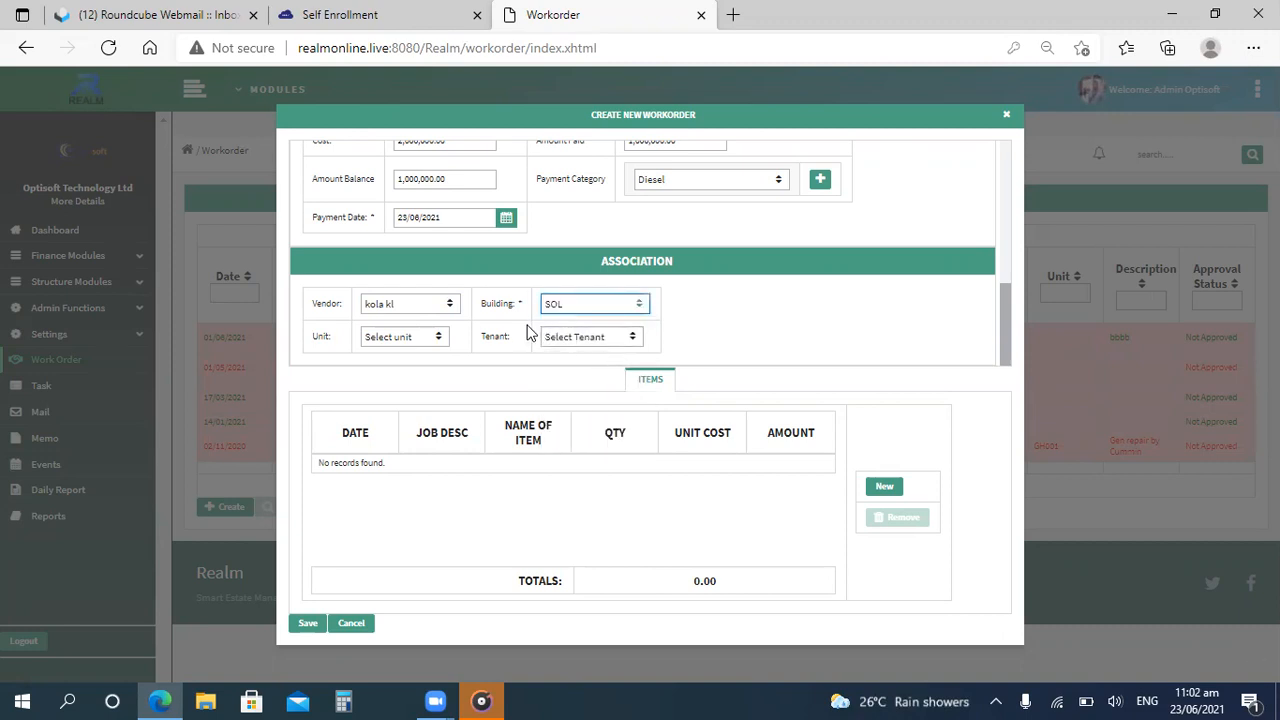
# In the association section, set the unit to GH001 and select the only listed tenant.
pyautogui.click(434, 338)
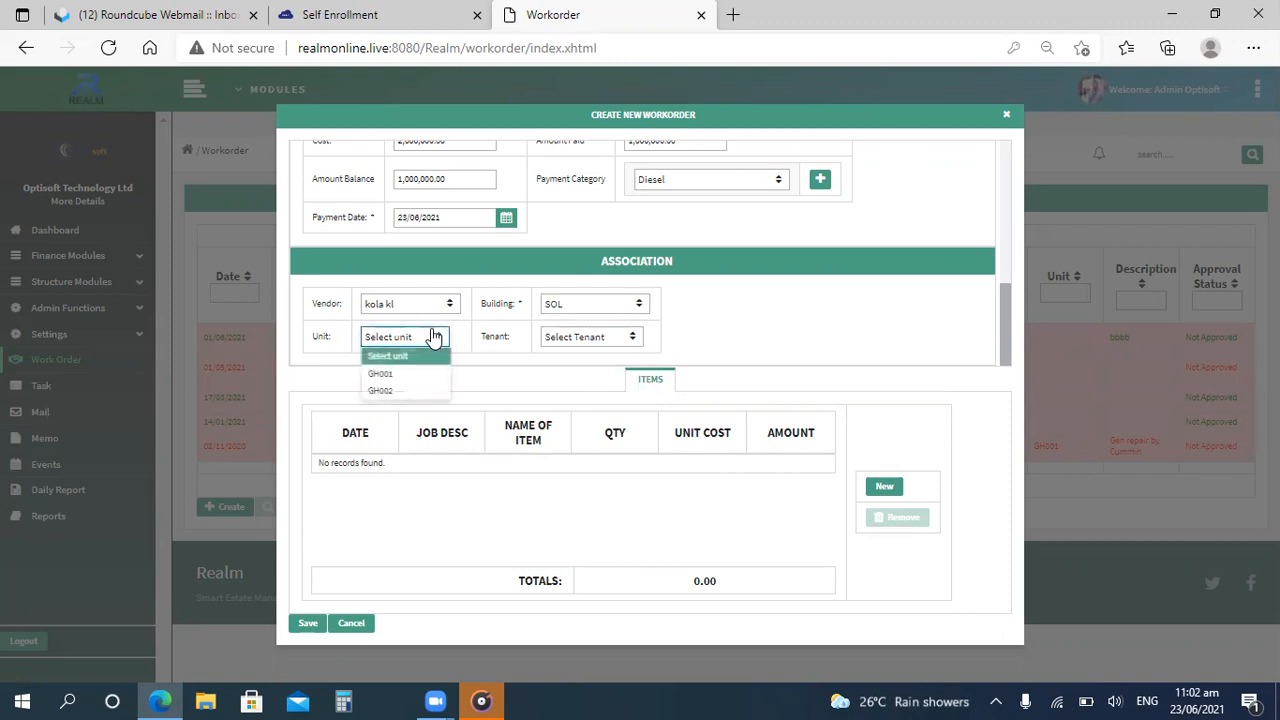
pyautogui.click(408, 375)
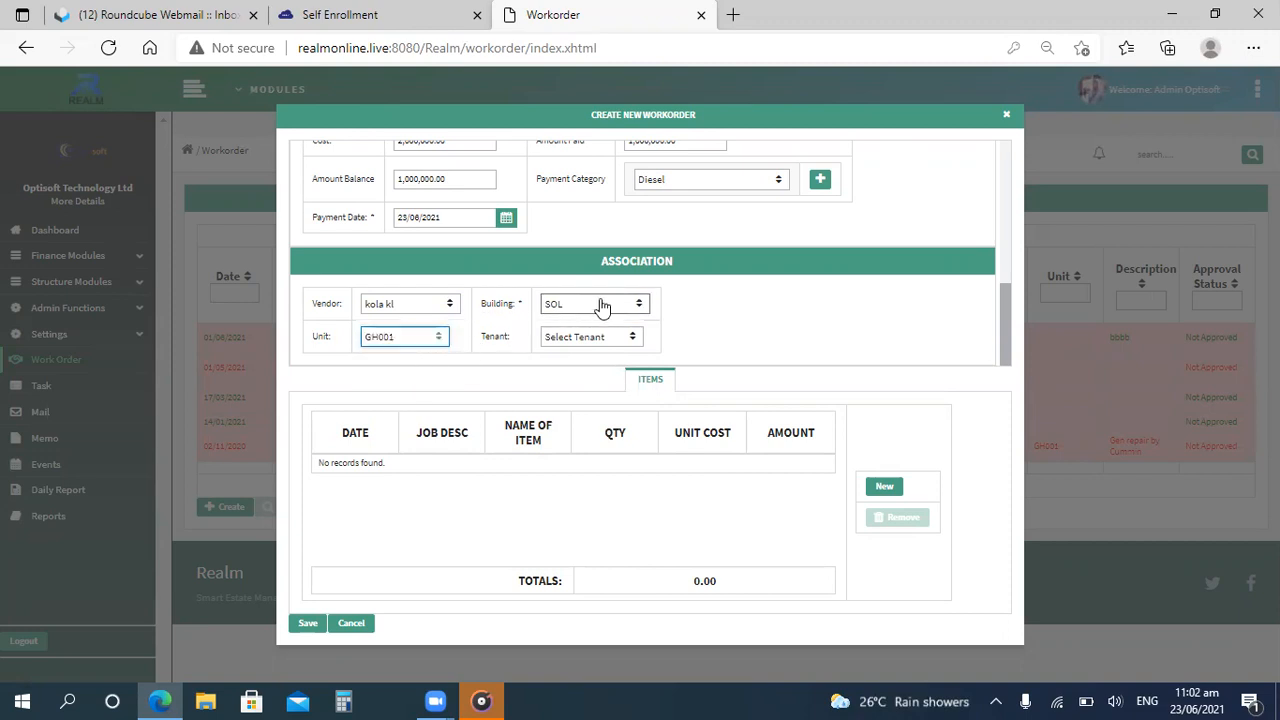
pyautogui.click(594, 339)
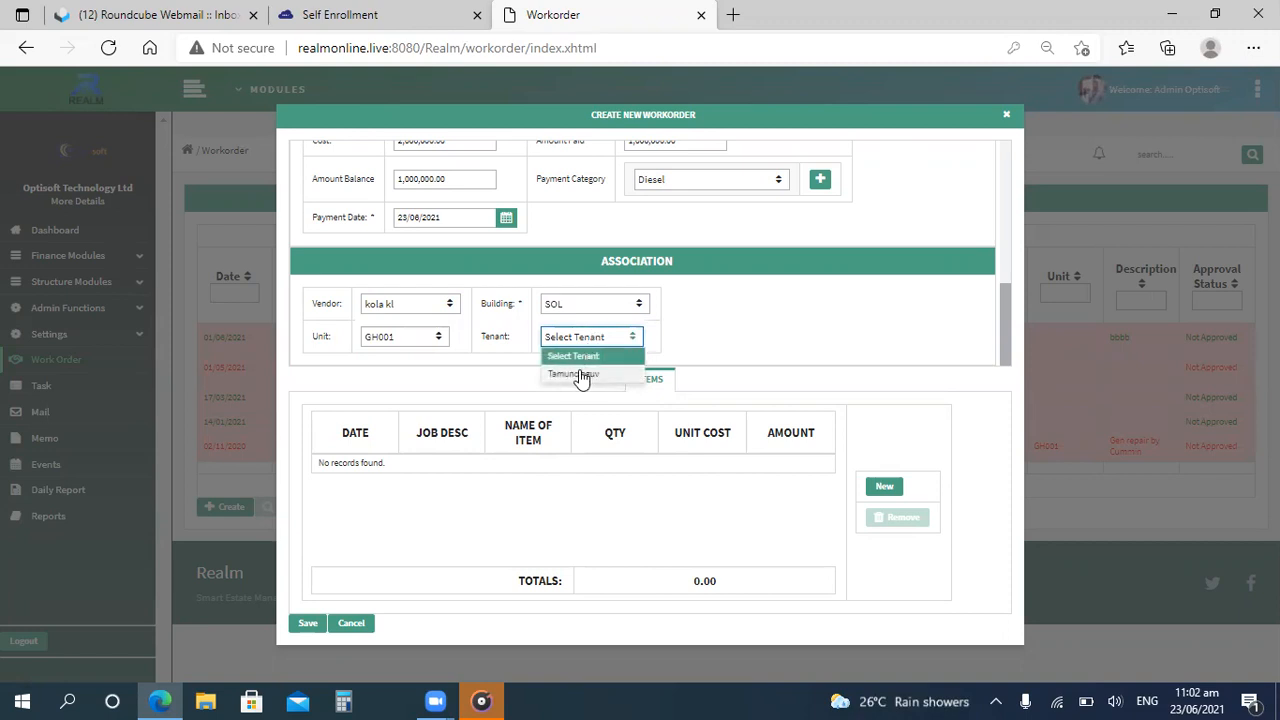
pyautogui.click(580, 374)
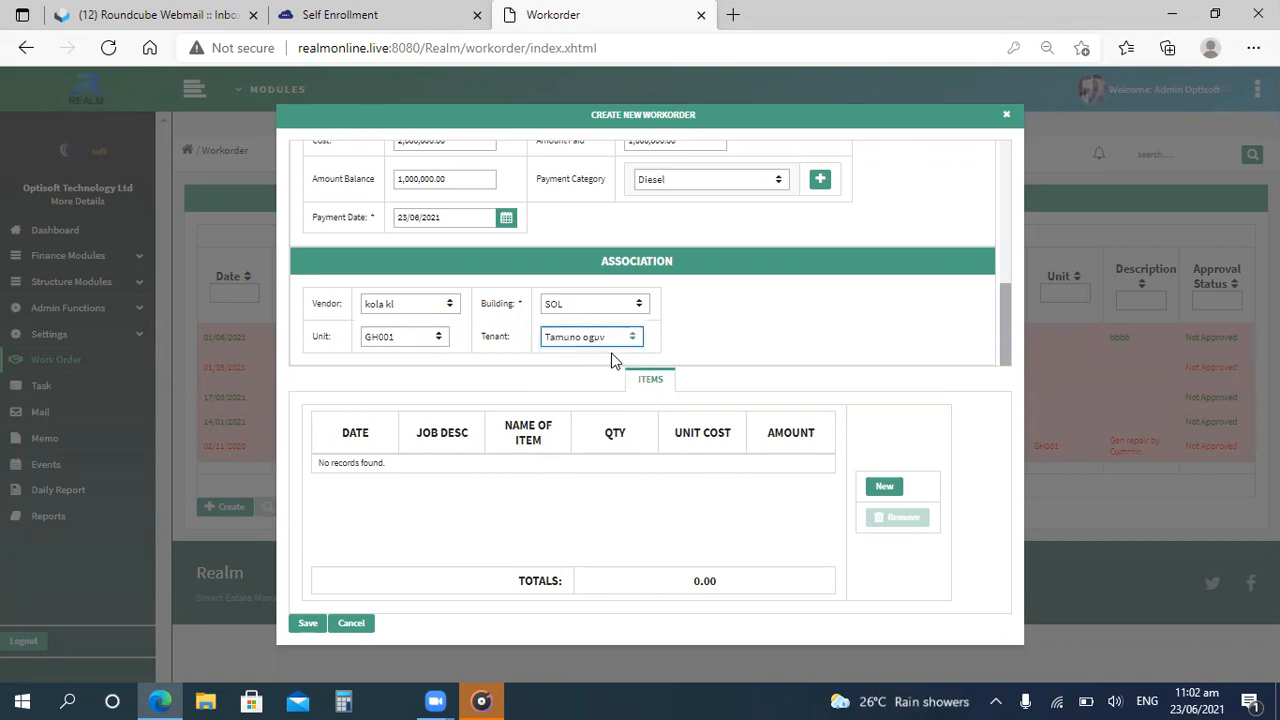
# Add a new item dated 02/06/2021 with job description "sss" and item name "diesel".
pyautogui.click(882, 488)
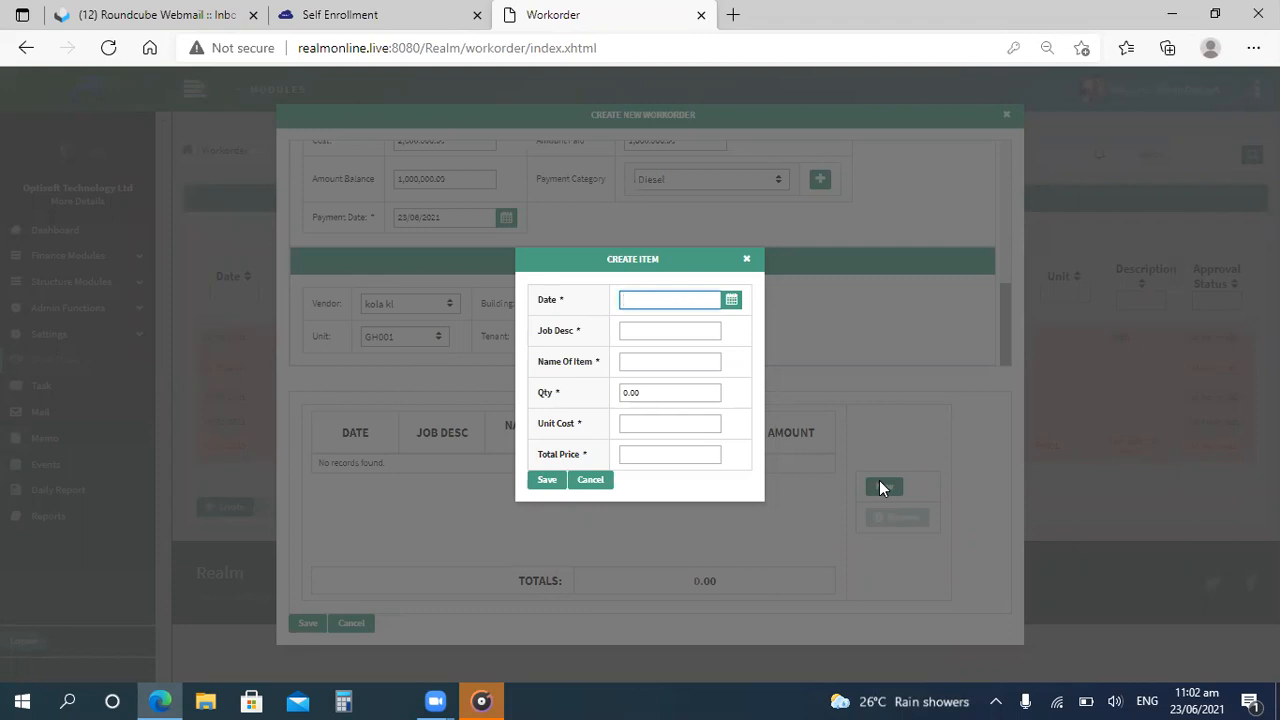
pyautogui.click(733, 306)
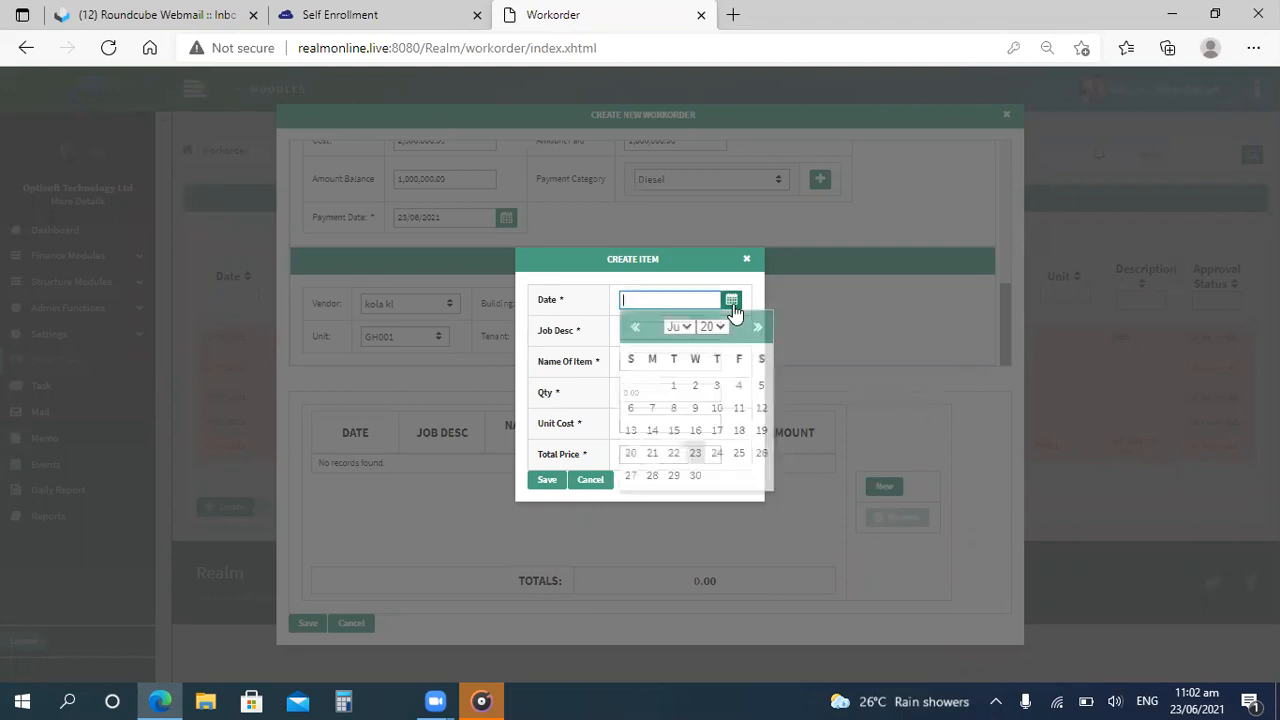
pyautogui.click(695, 387)
pyautogui.click(652, 333)
pyautogui.click(652, 333)
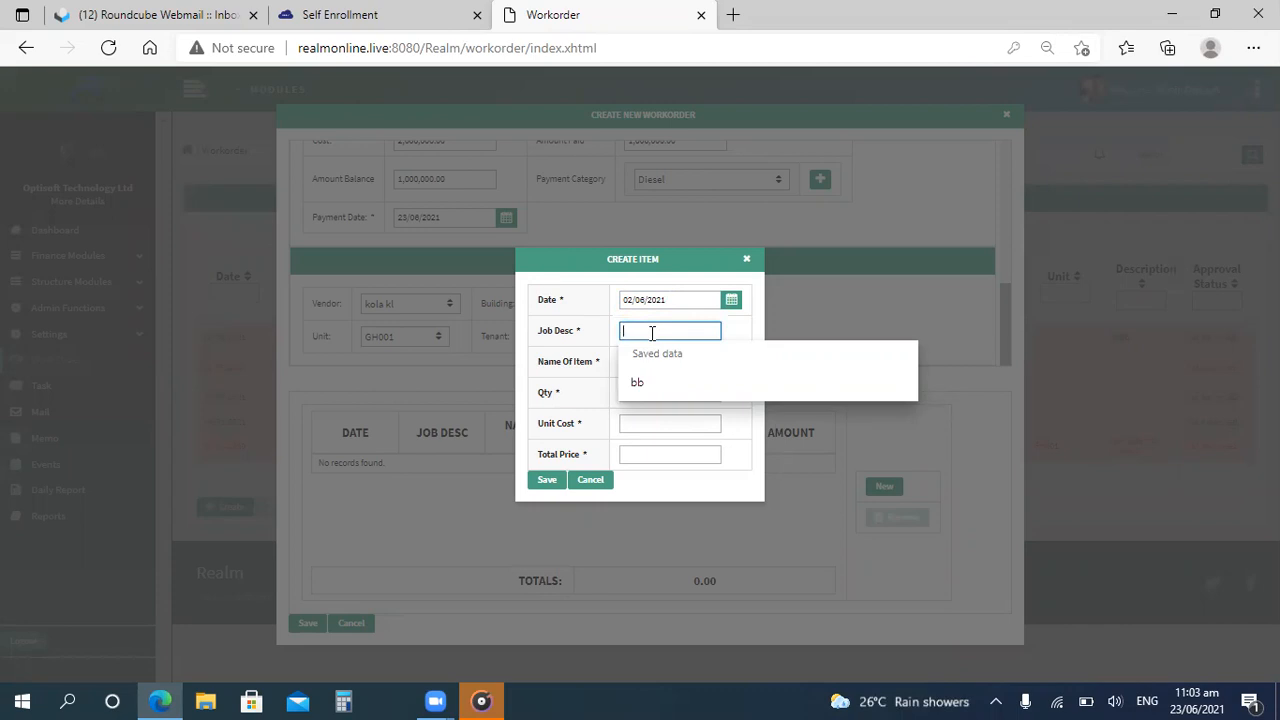
pyautogui.write('sss')
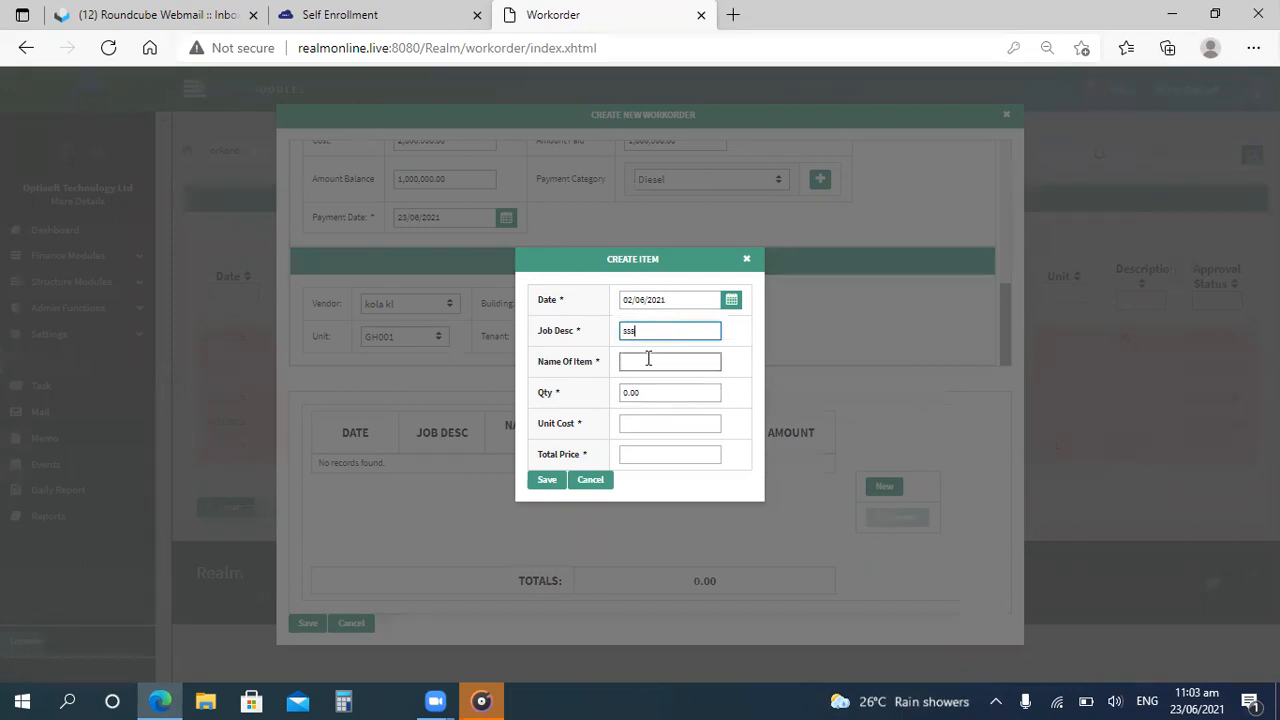
pyautogui.click(648, 360)
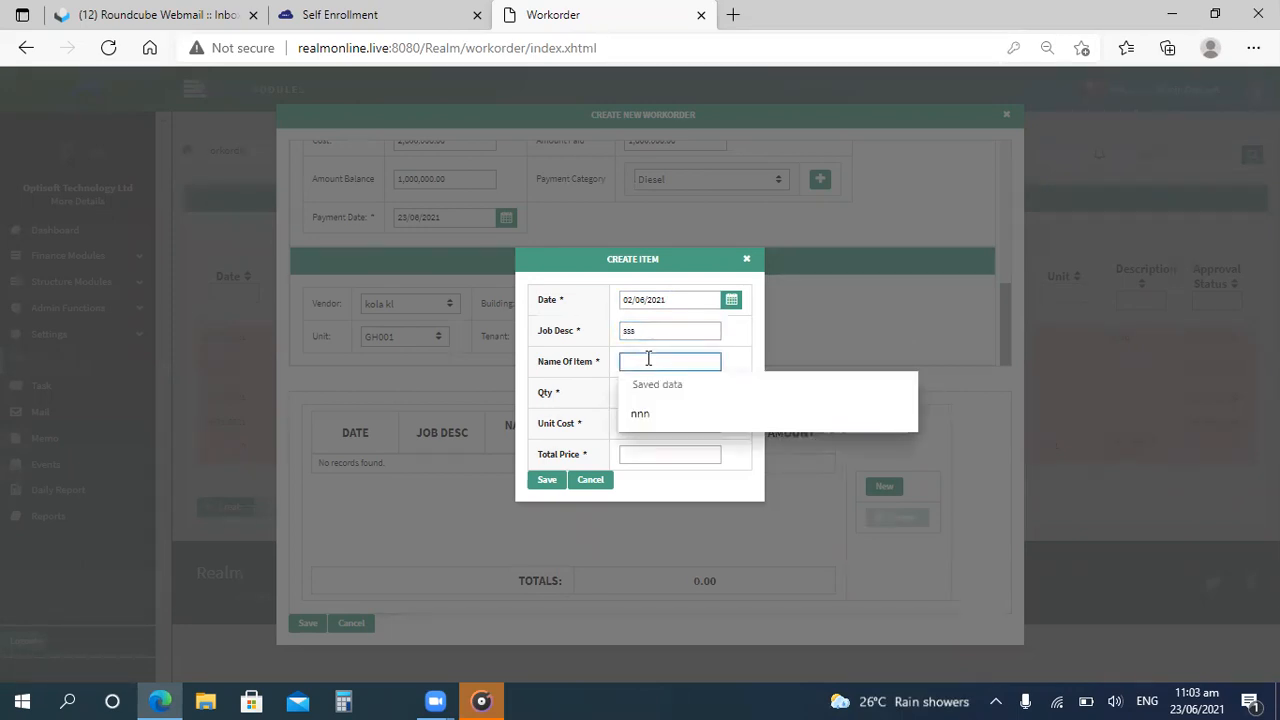
pyautogui.write('diesel')
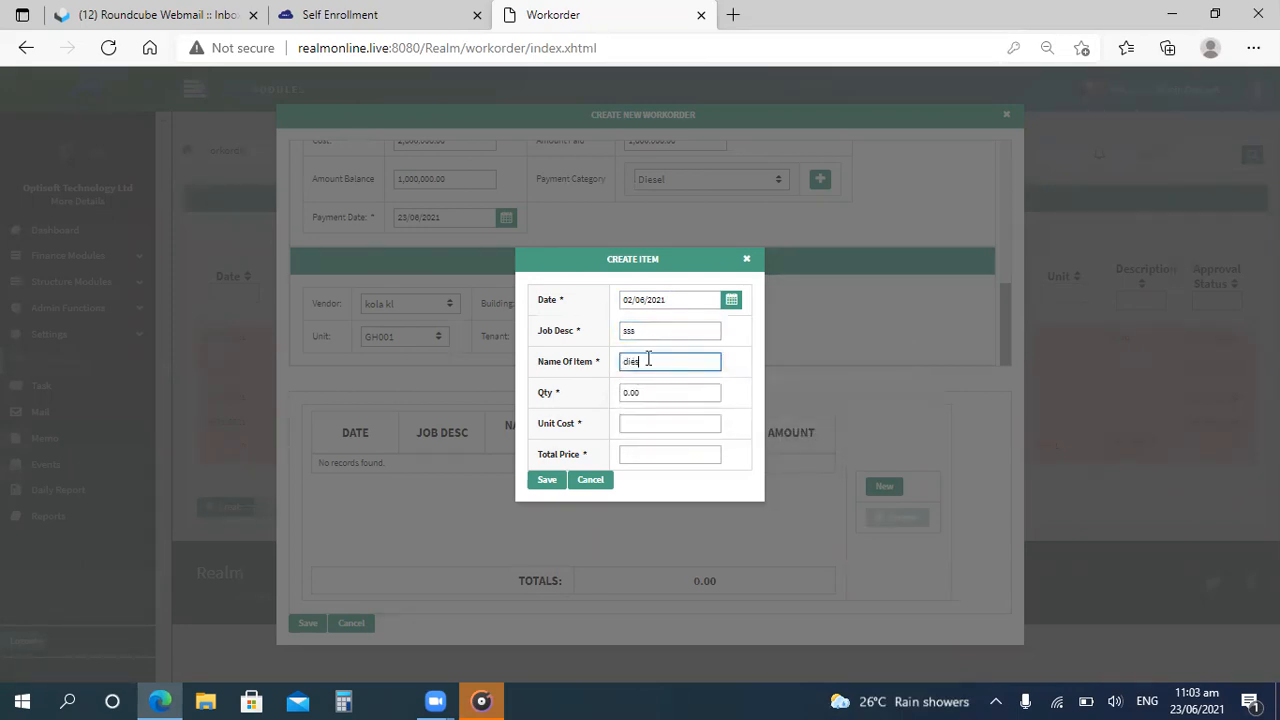
# Set the item's quantity to 20.
pyautogui.click(661, 393)
pyautogui.press('BackSpace')
pyautogui.press('BackSpace')
pyautogui.press('BackSpace')
pyautogui.press('BackSpace')
pyautogui.write('20')
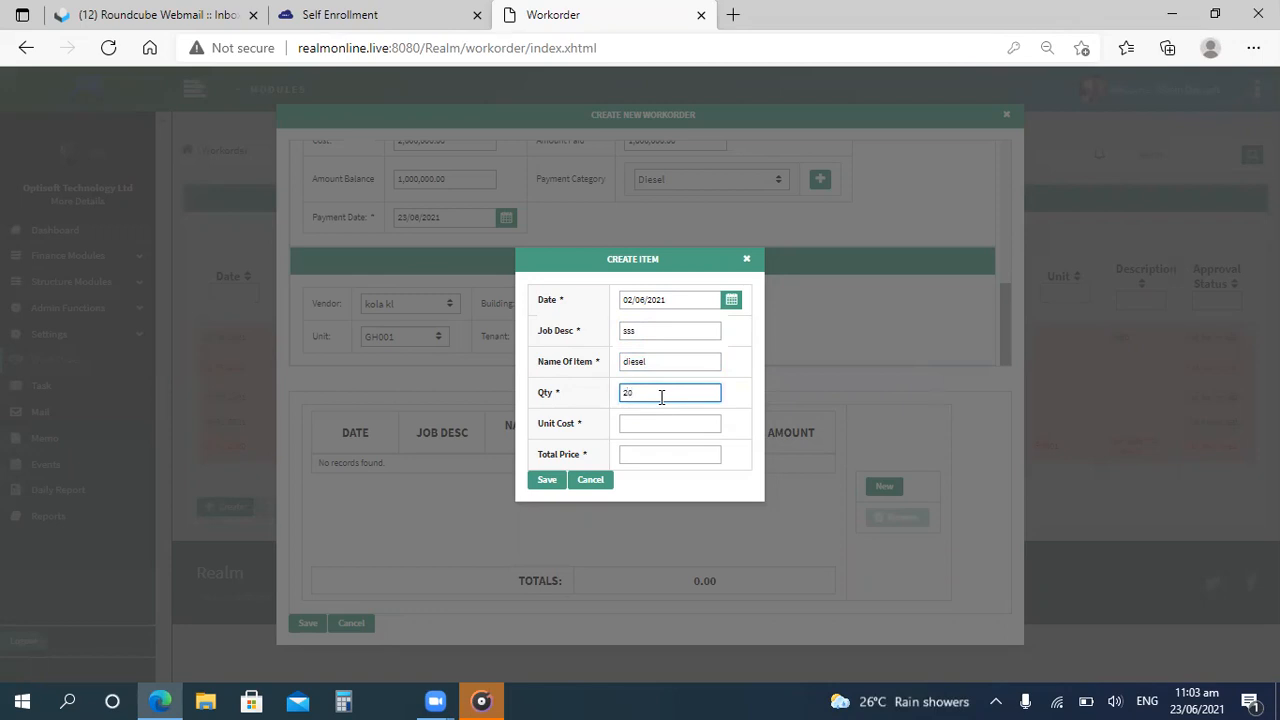
# Enter a unit cost of 500,000 for the item.
pyautogui.click(640, 425)
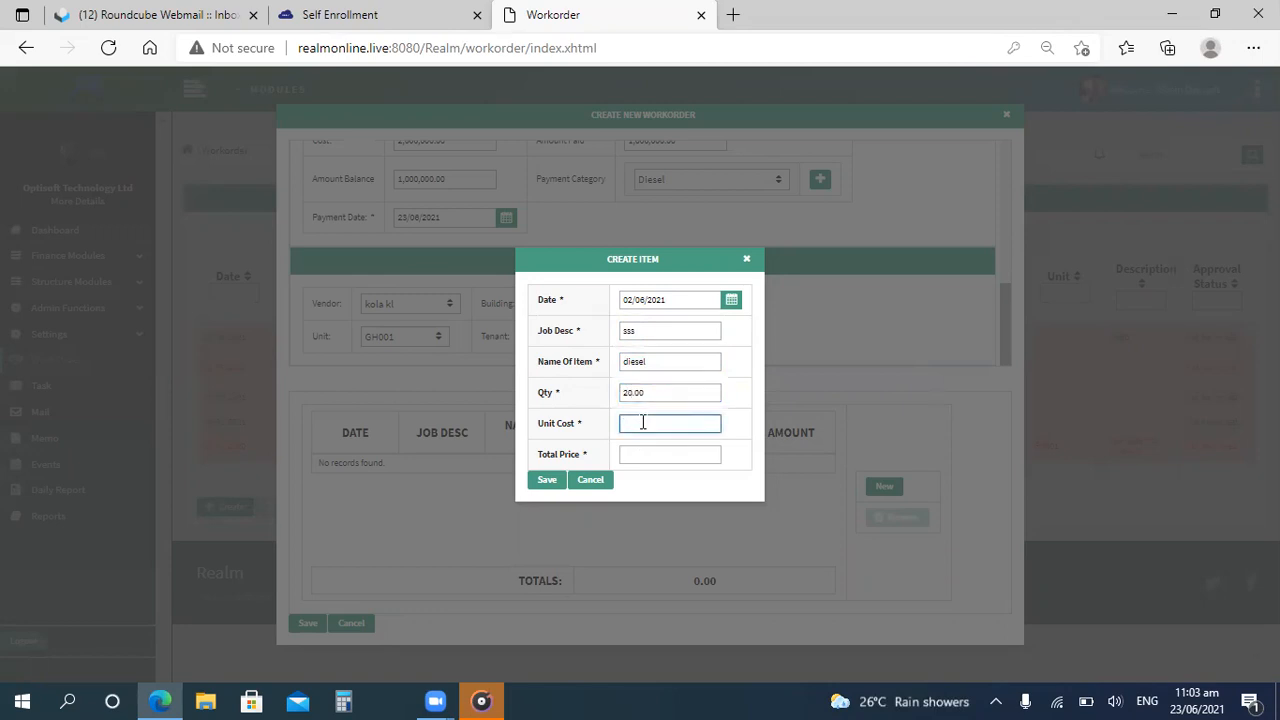
pyautogui.write('500,000')
pyautogui.click(641, 457)
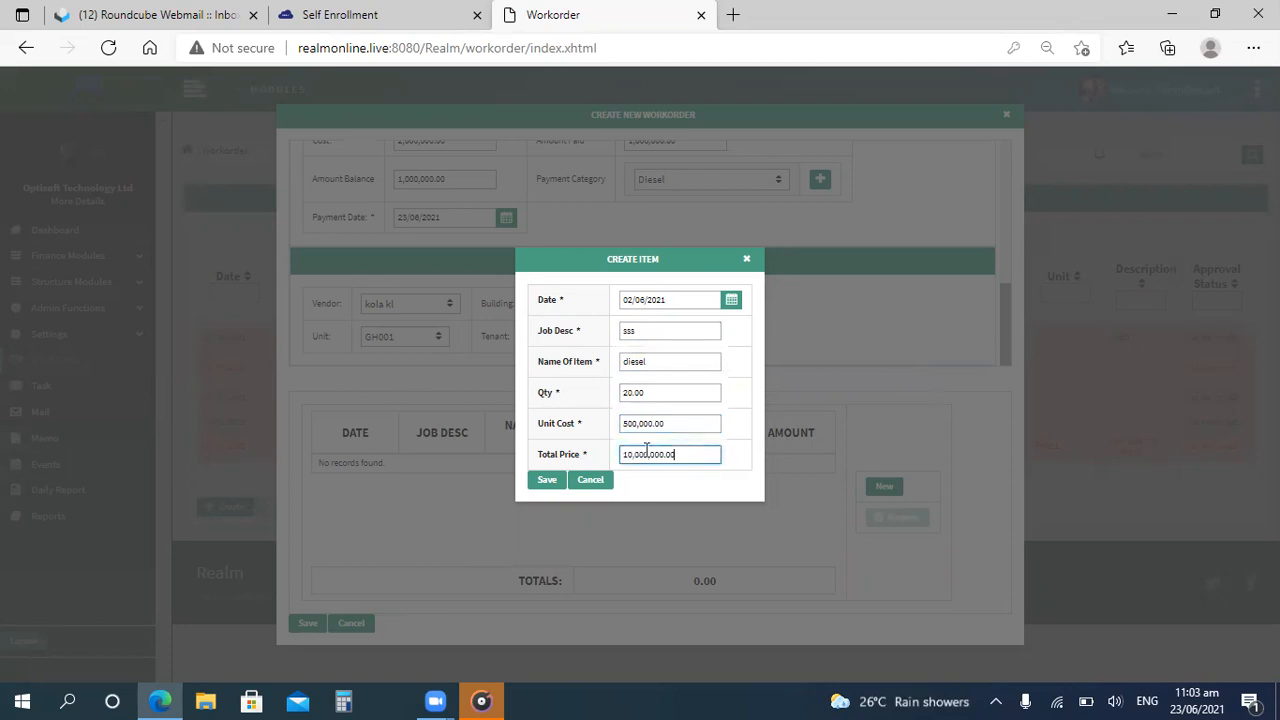
# Change the item's unit cost to 20,000 and save the item, confirming its creation.
pyautogui.click(664, 422)
pyautogui.press('BackSpace')
pyautogui.press('BackSpace')
pyautogui.press('BackSpace')
pyautogui.press('BackSpace')
pyautogui.press('BackSpace')
pyautogui.press('BackSpace')
pyautogui.press('BackSpace')
pyautogui.press('BackSpace')
pyautogui.press('BackSpace')
pyautogui.press('BackSpace')
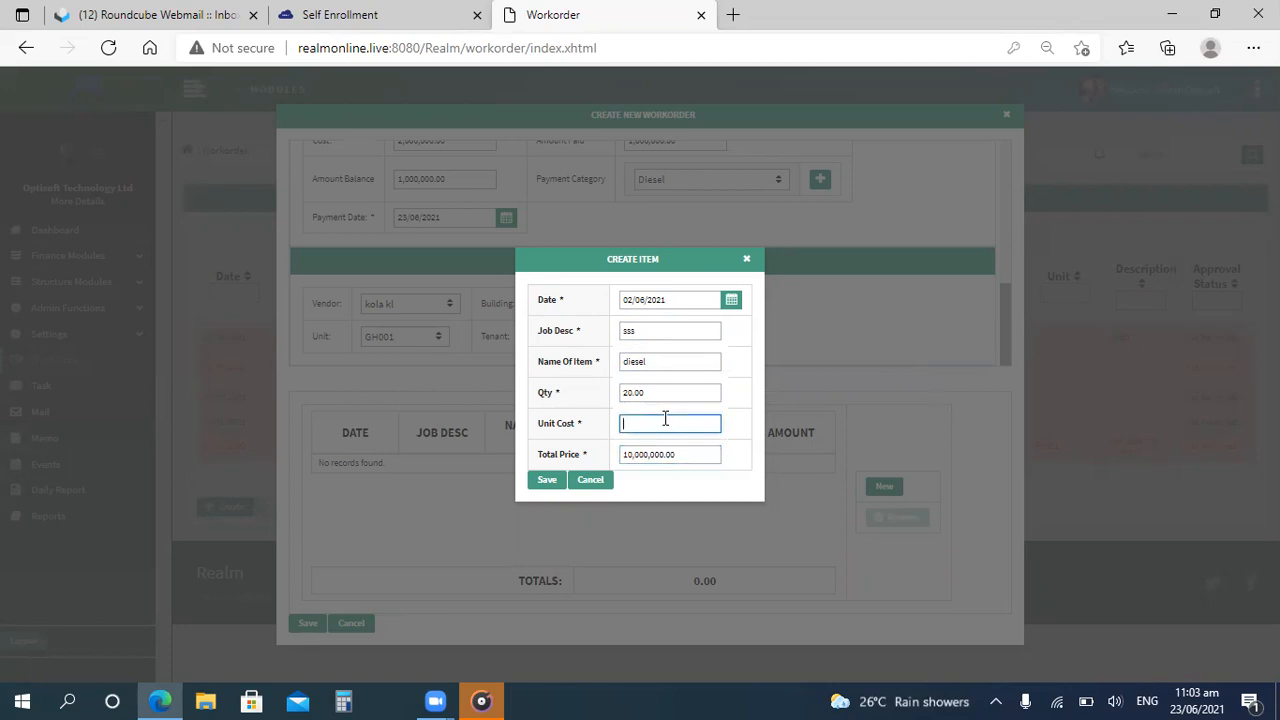
pyautogui.write('20,000')
pyautogui.click(669, 448)
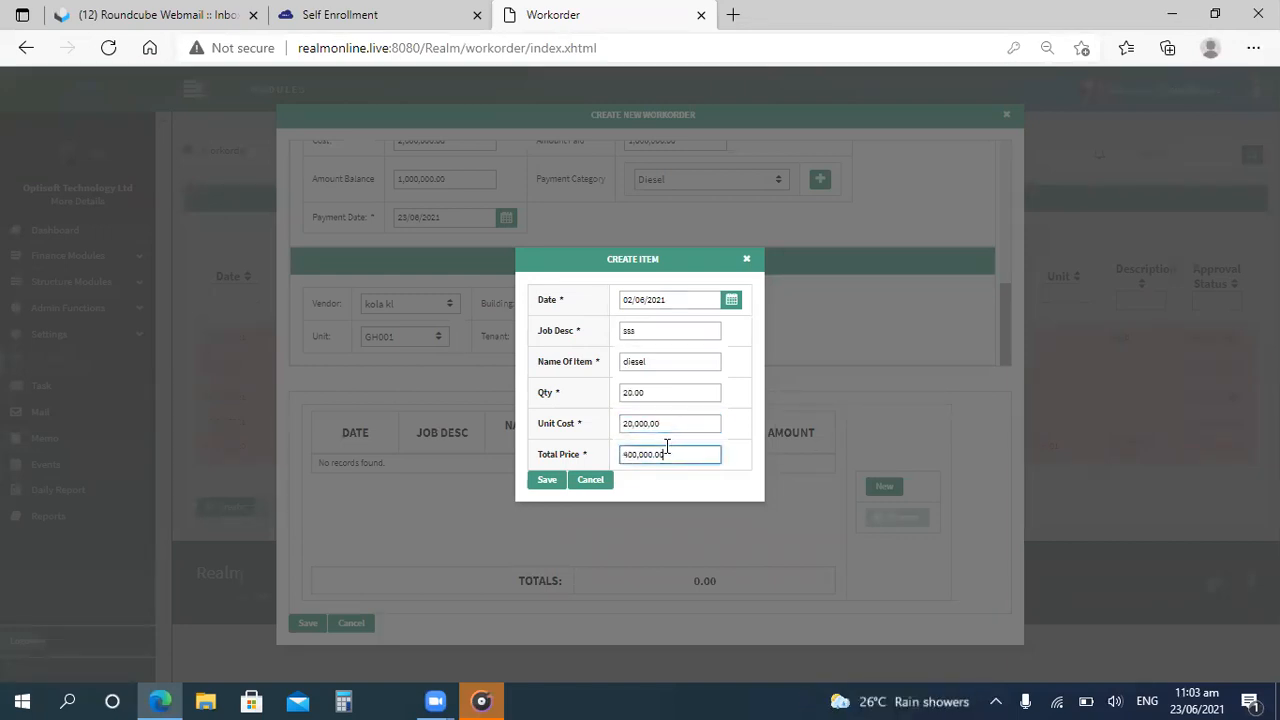
pyautogui.click(540, 481)
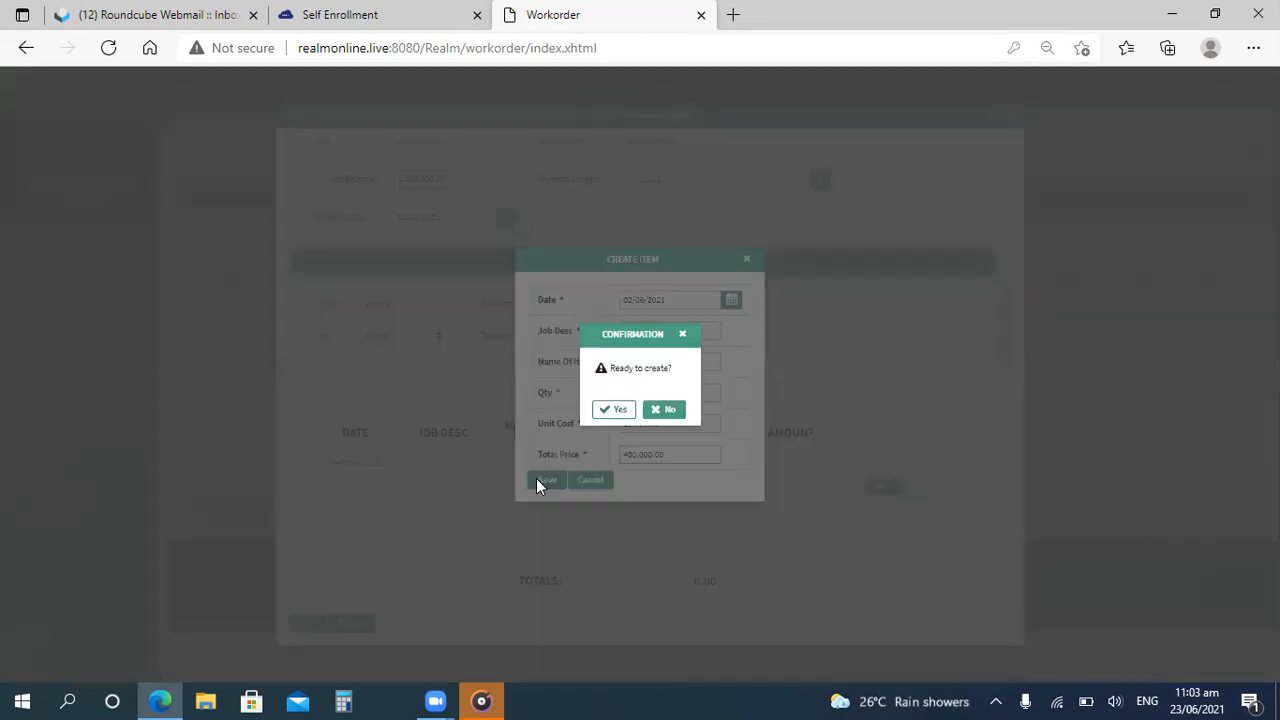
pyautogui.click(617, 411)
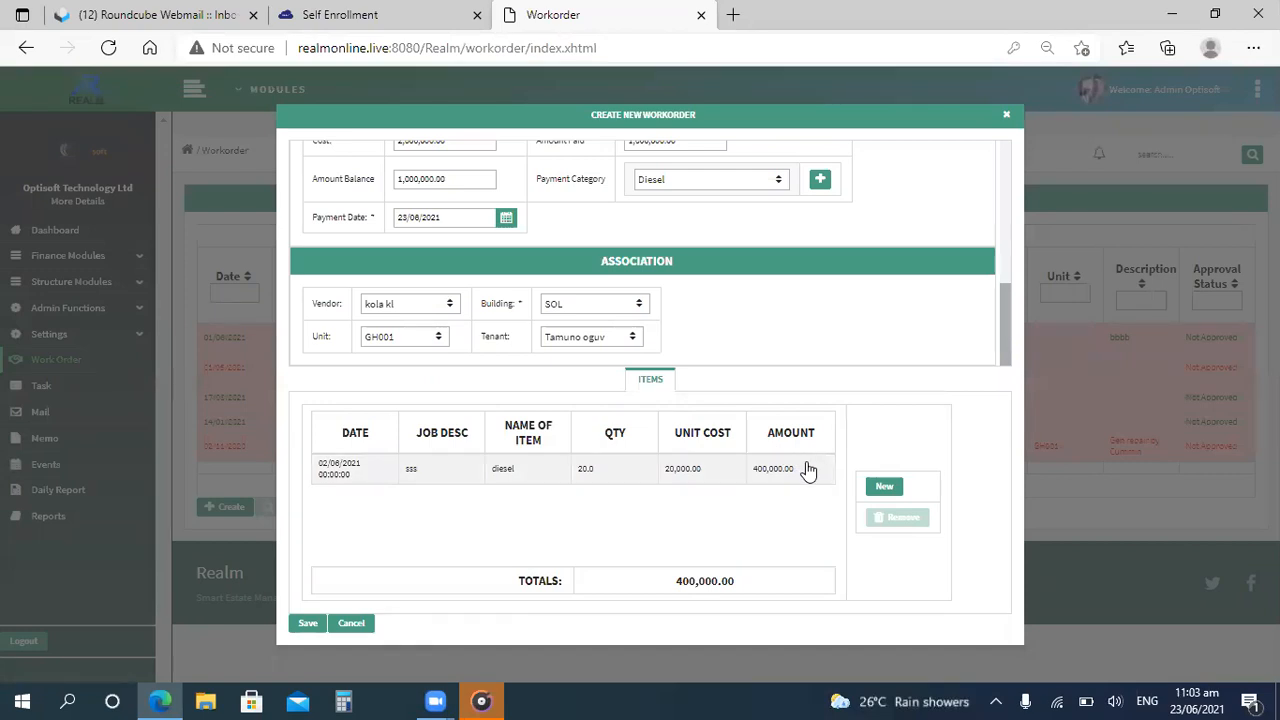
# Add another item dated 23/06/2021 with job description "ssss" and item name "ssss".
pyautogui.click(882, 488)
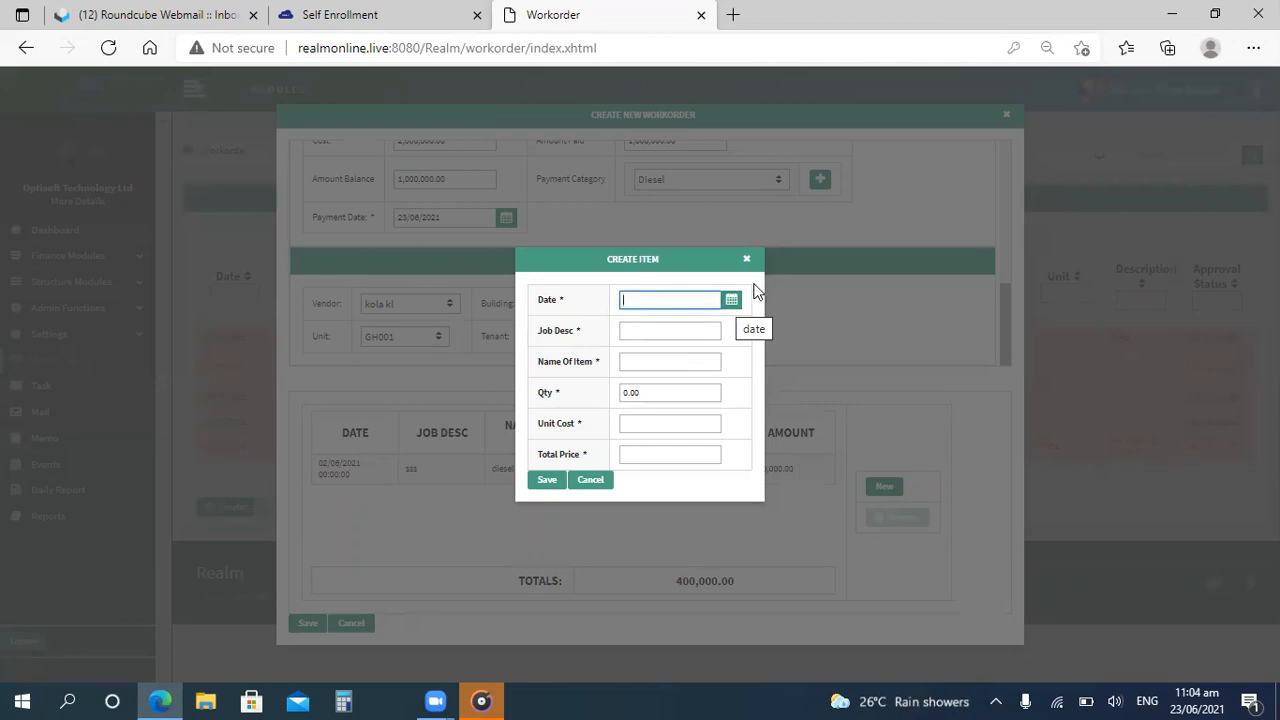
pyautogui.click(732, 303)
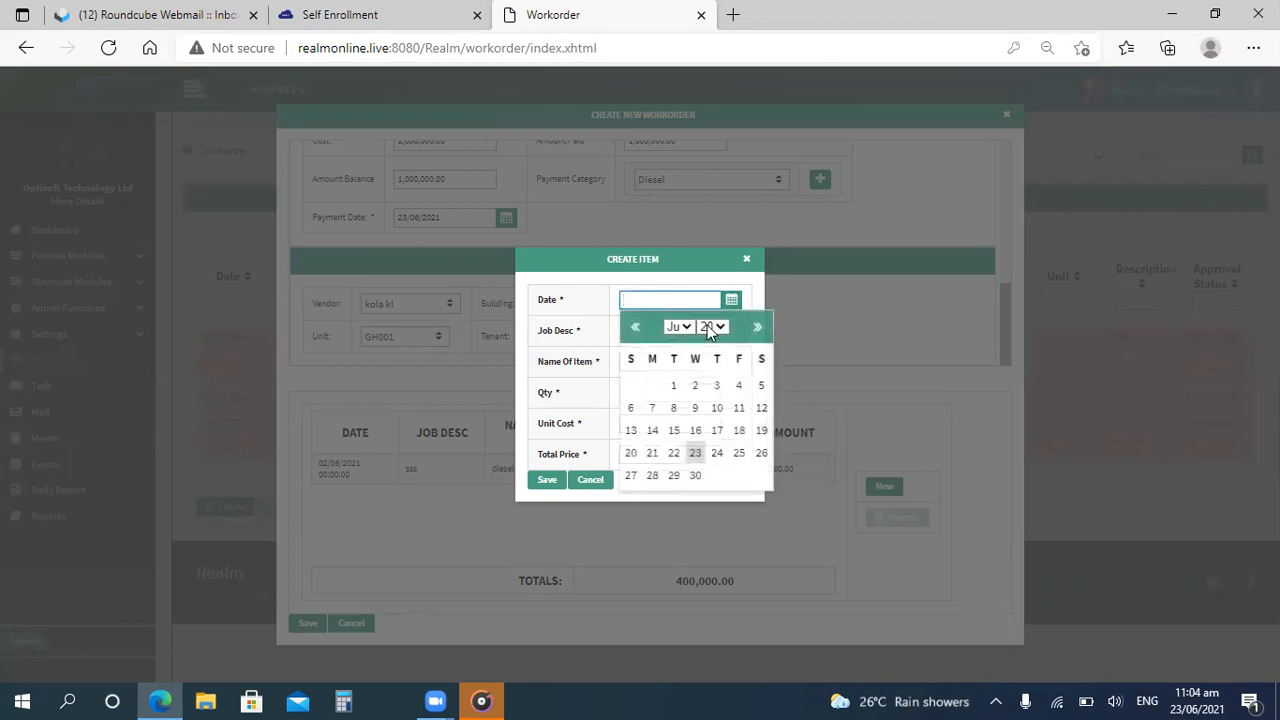
pyautogui.click(696, 455)
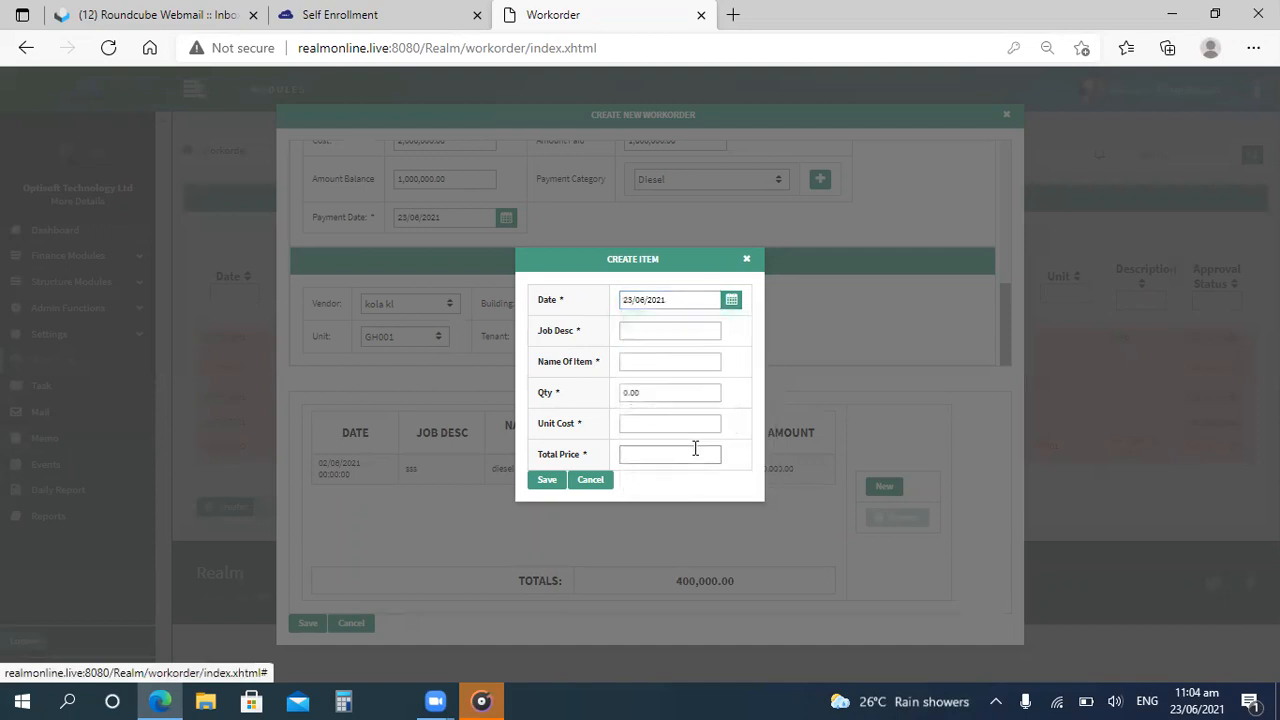
pyautogui.click(654, 331)
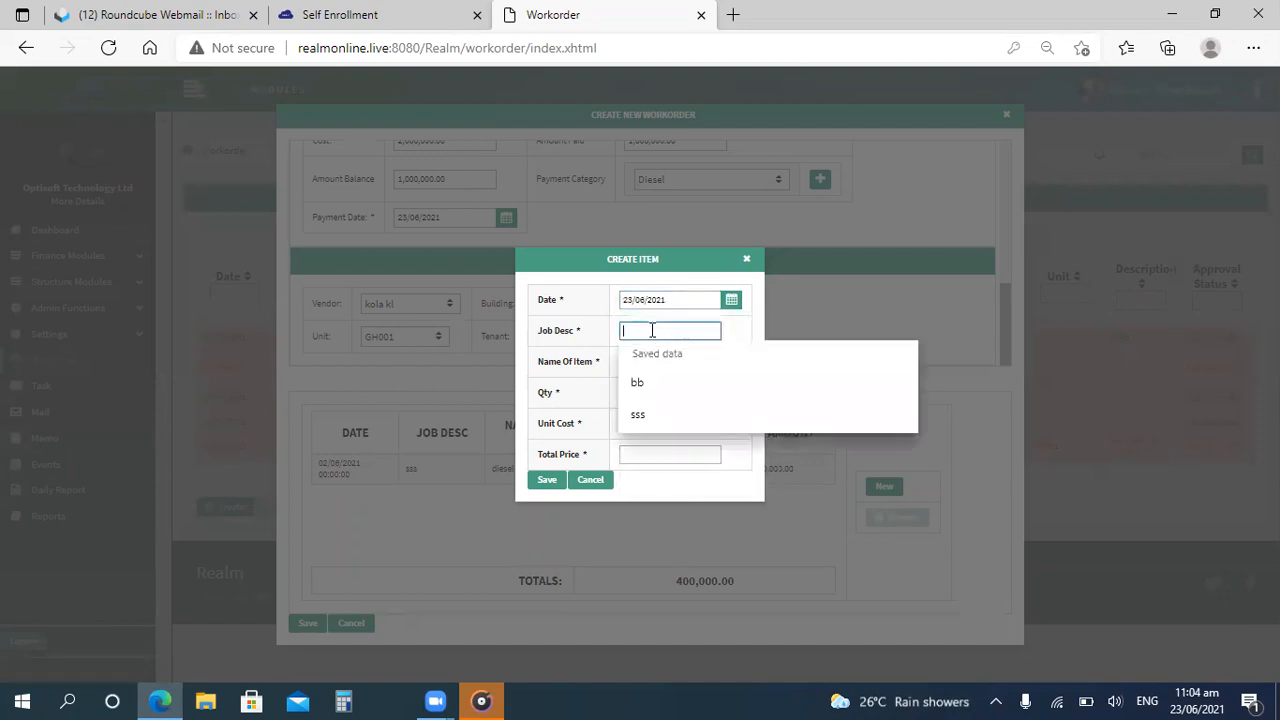
pyautogui.write('ssss')
pyautogui.click(636, 364)
pyautogui.write('ssss')
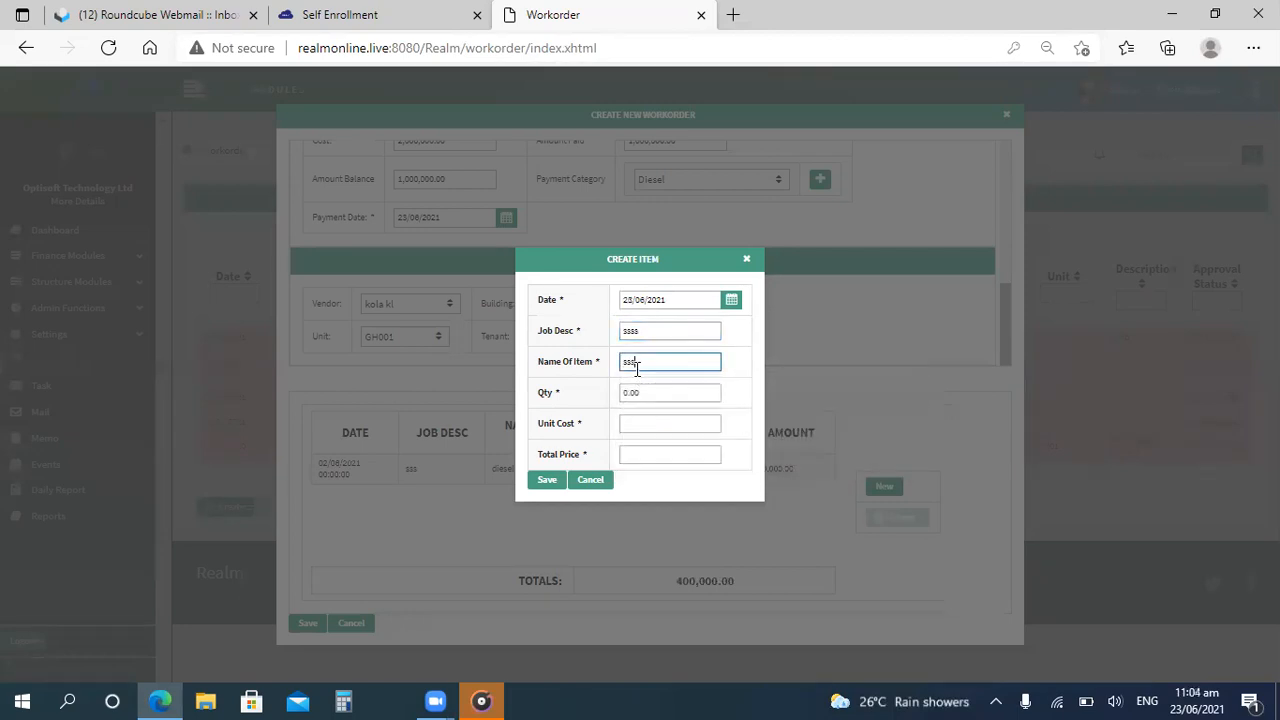
# Set the second item's quantity to 1 and unit cost to 1,000,000, then save and confirm it.
pyautogui.click(659, 394)
pyautogui.press('BackSpace')
pyautogui.press('BackSpace')
pyautogui.press('BackSpace')
pyautogui.press('BackSpace')
pyautogui.press('Tab')
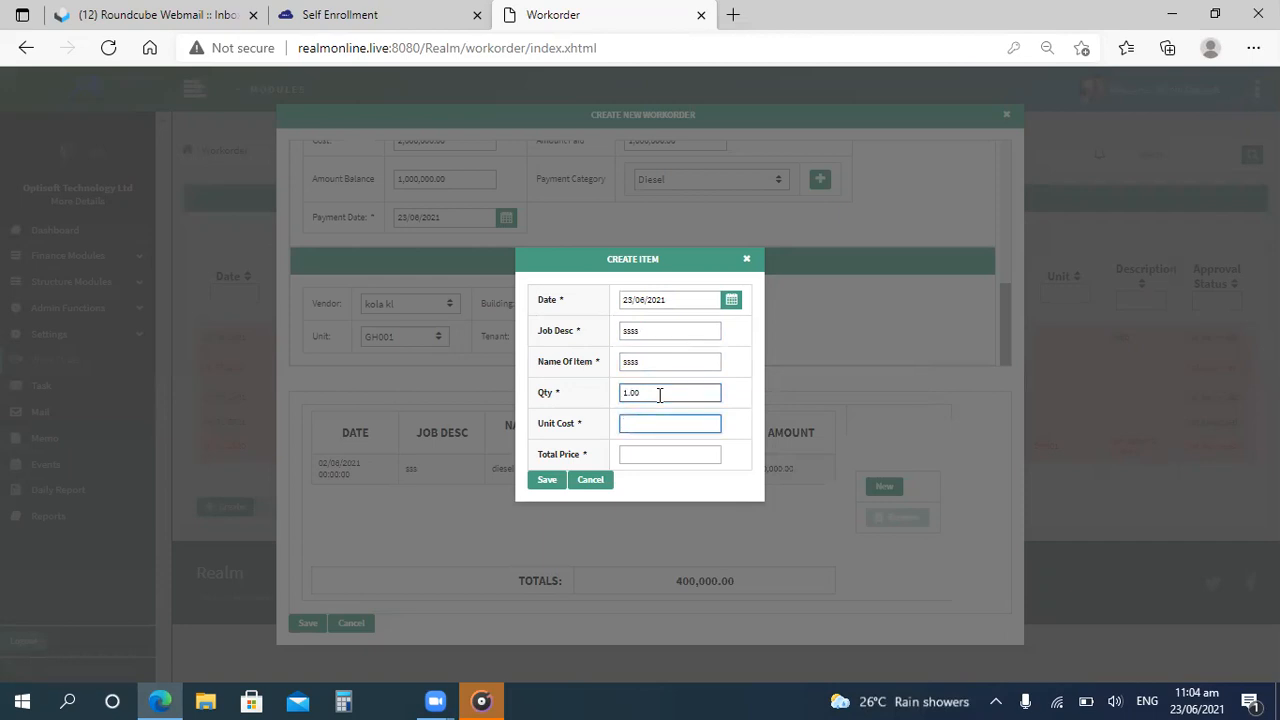
pyautogui.write('1,000,000')
pyautogui.press('Tab')
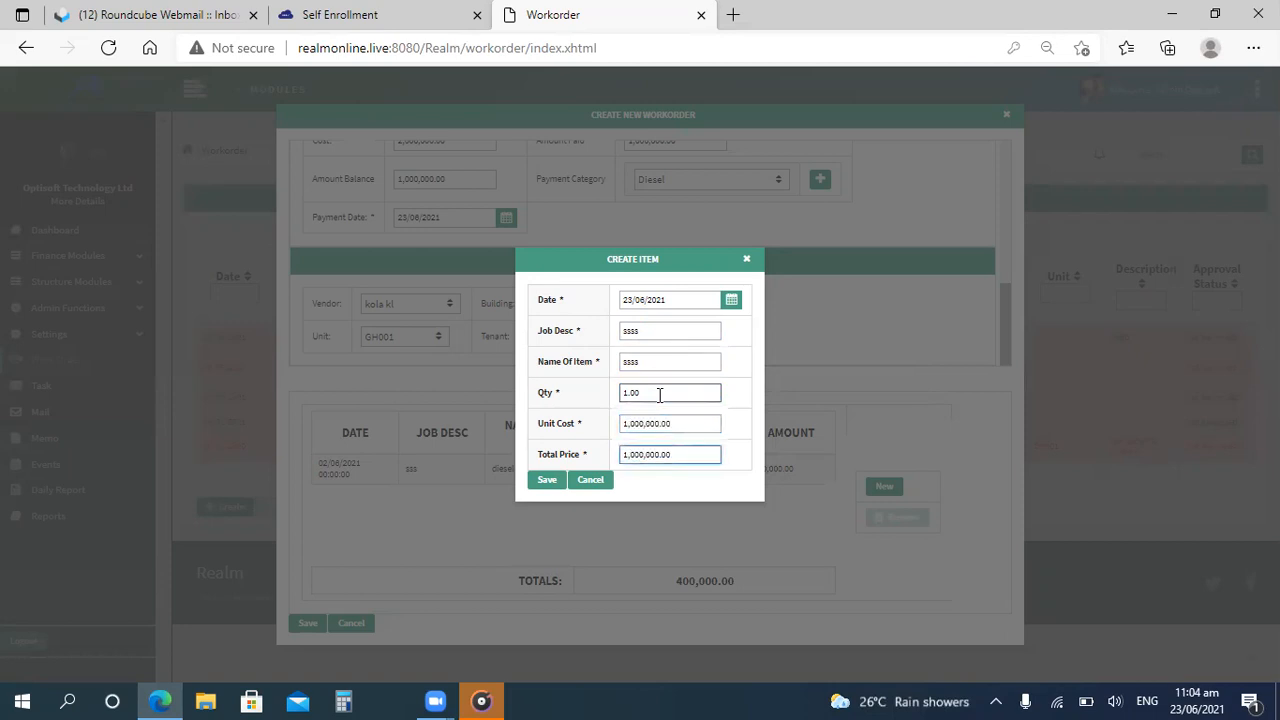
pyautogui.click(546, 481)
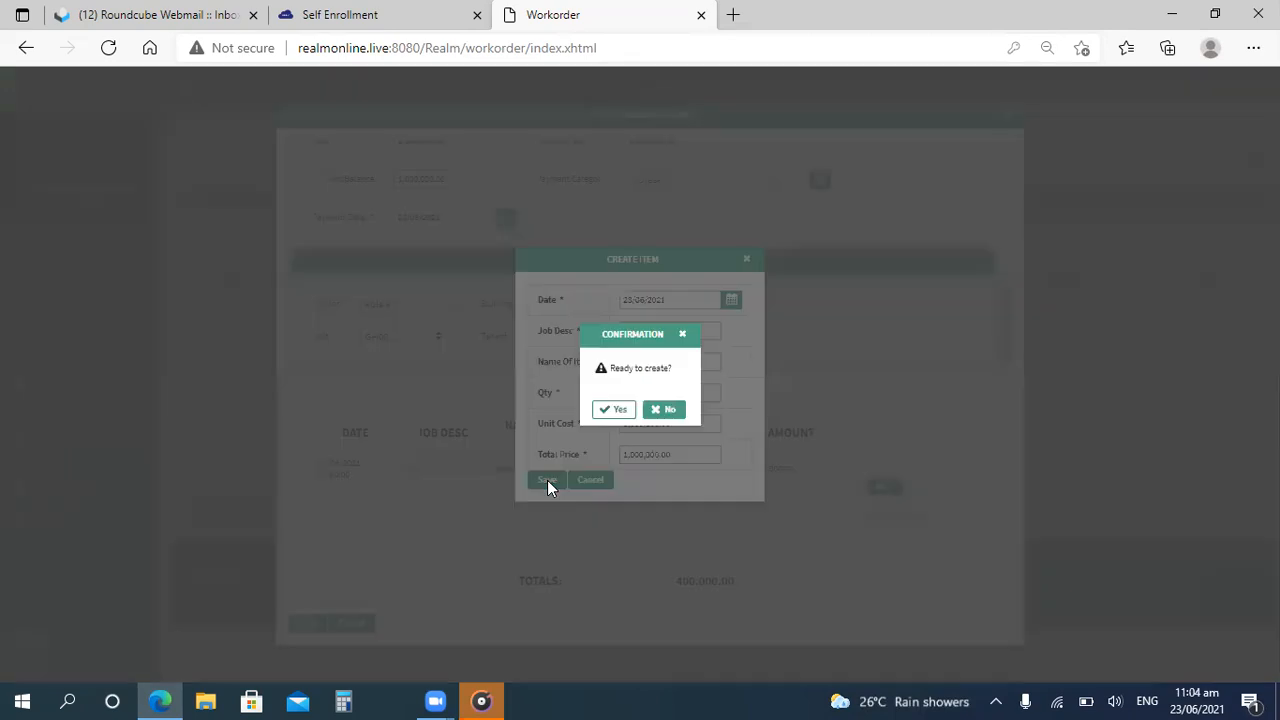
pyautogui.click(617, 409)
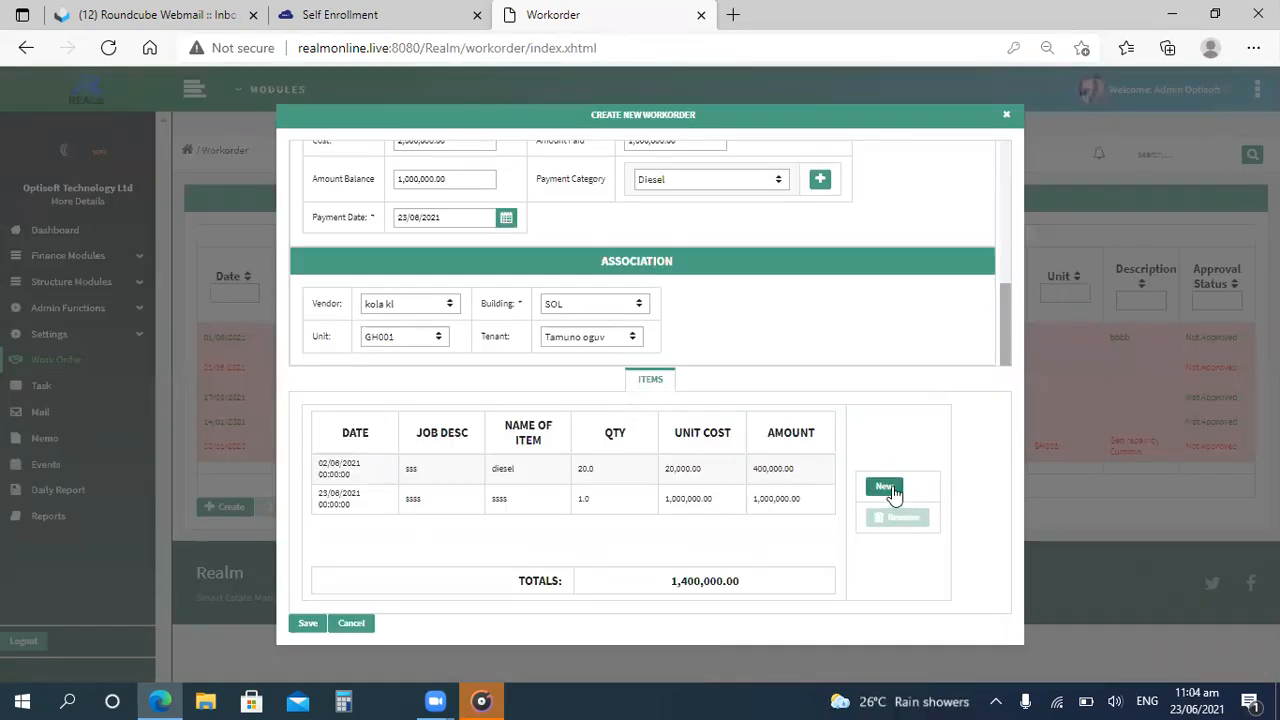
# Add a third item dated 10/06/2021 with job description "oil" and item name "SSSSS".
pyautogui.click(885, 487)
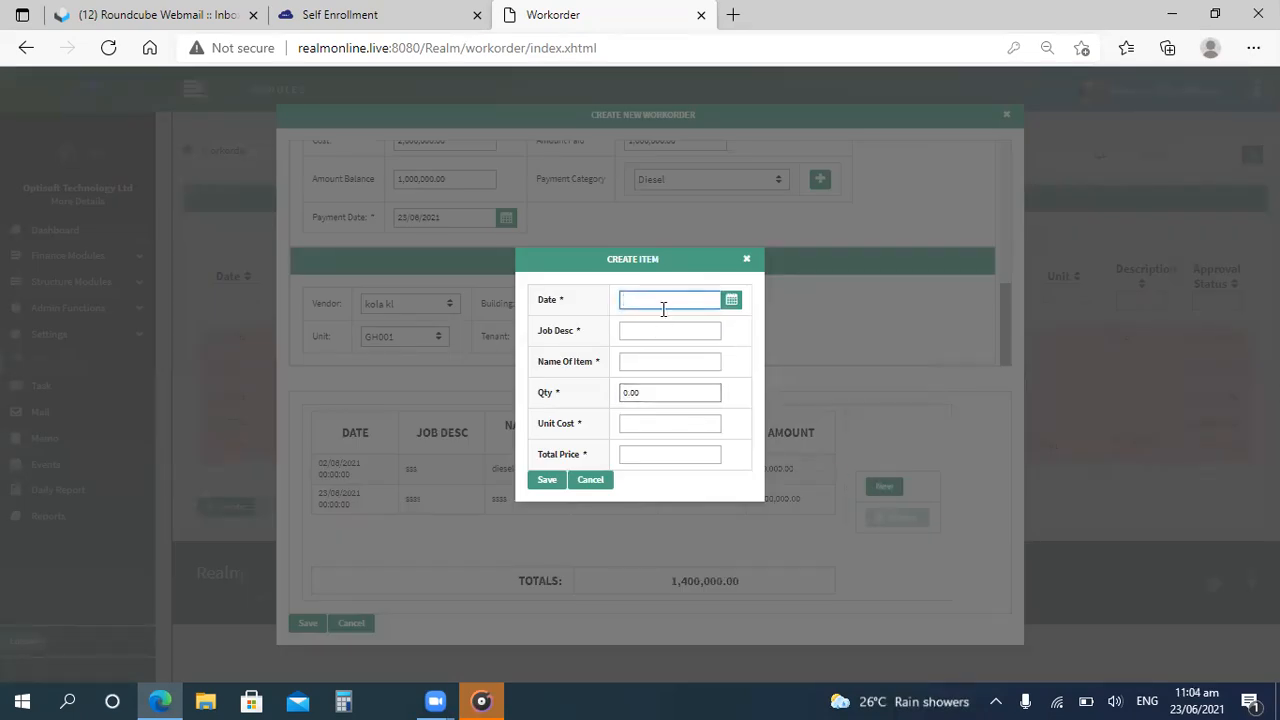
pyautogui.click(732, 302)
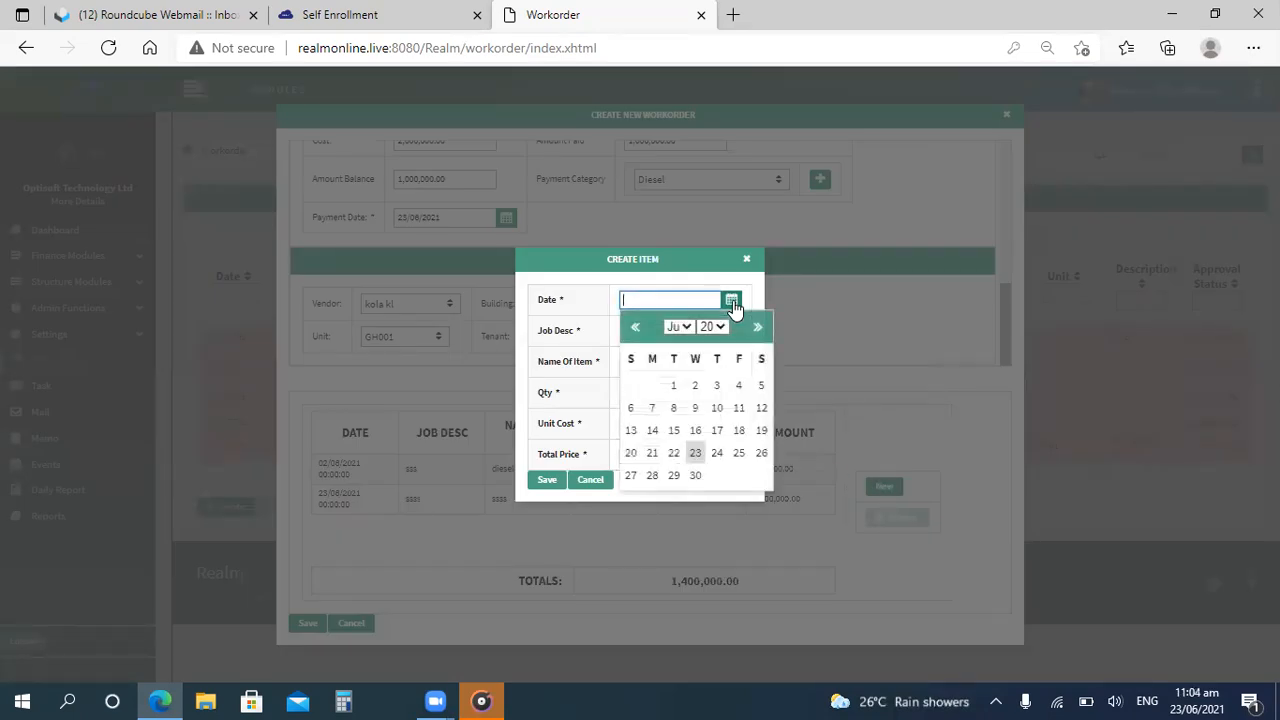
pyautogui.click(718, 409)
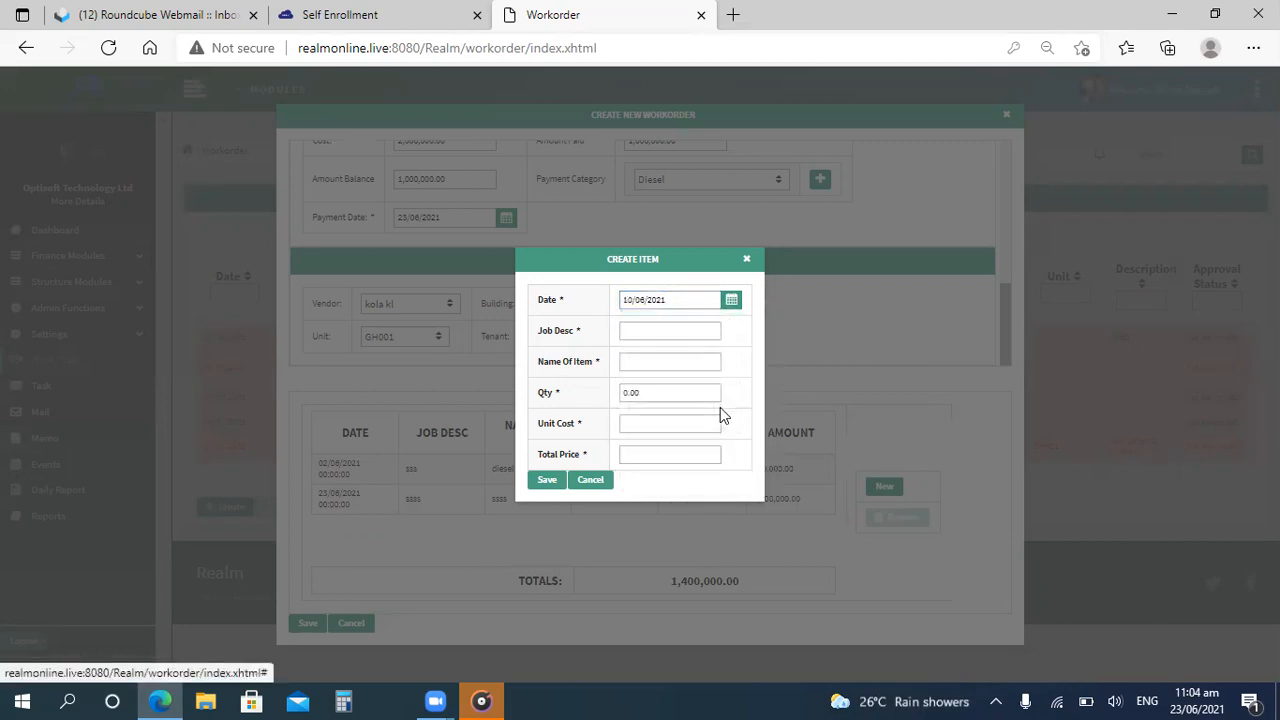
pyautogui.click(638, 330)
pyautogui.click(637, 329)
pyautogui.write('s')
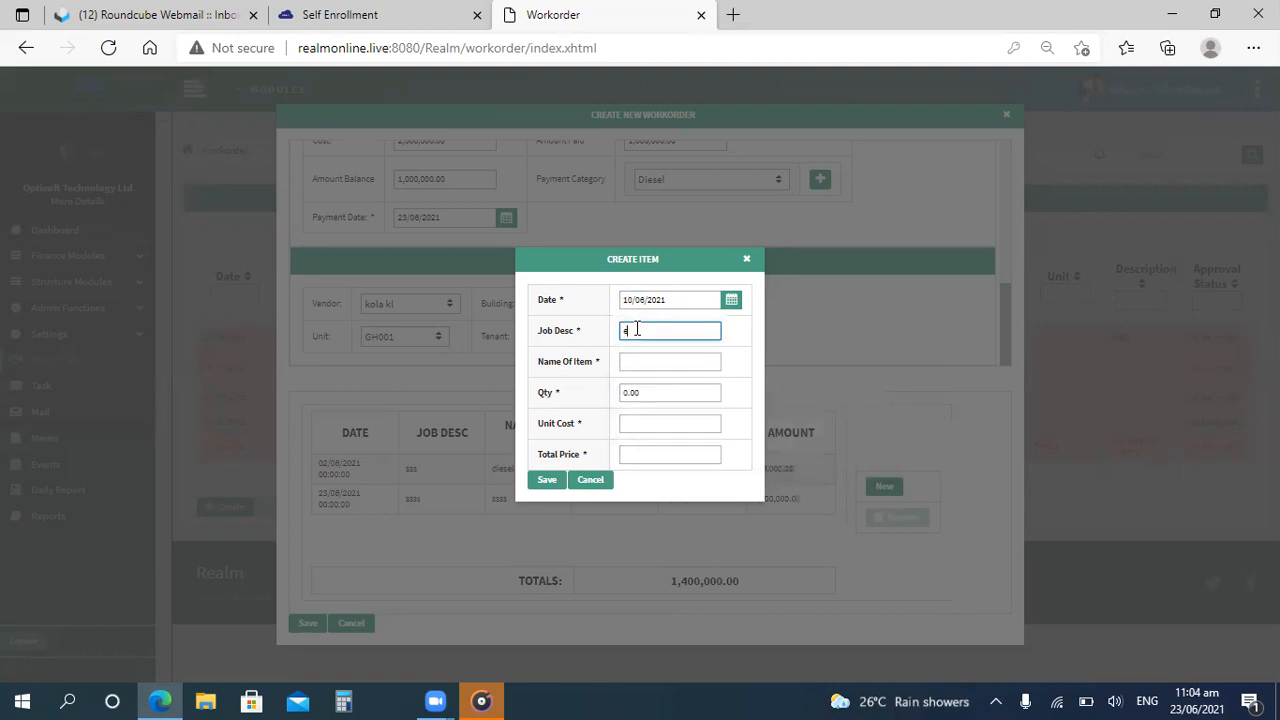
pyautogui.write('oil')
pyautogui.press('Tab')
pyautogui.write('sssss')
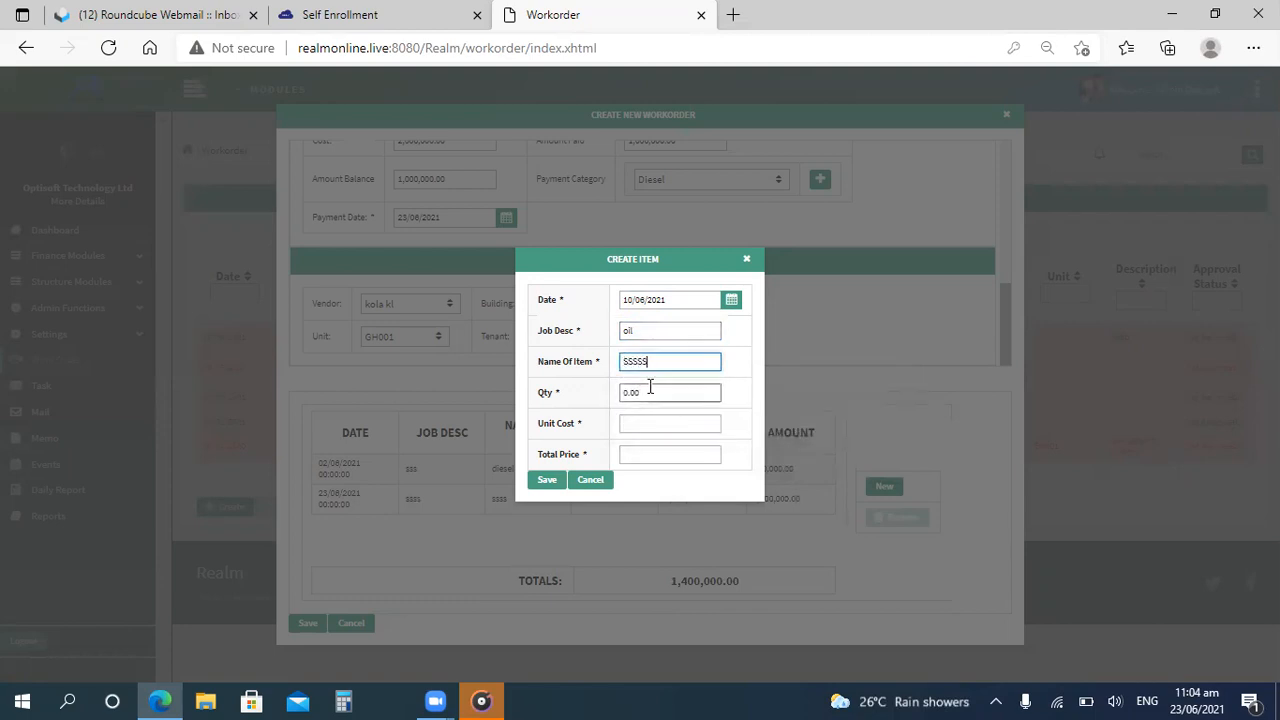
# Set the third item's quantity to 1 and unit cost to 600,000, then save and confirm the item.
pyautogui.click(651, 390)
pyautogui.press('BackSpace')
pyautogui.press('BackSpace')
pyautogui.press('BackSpace')
pyautogui.press('BackSpace')
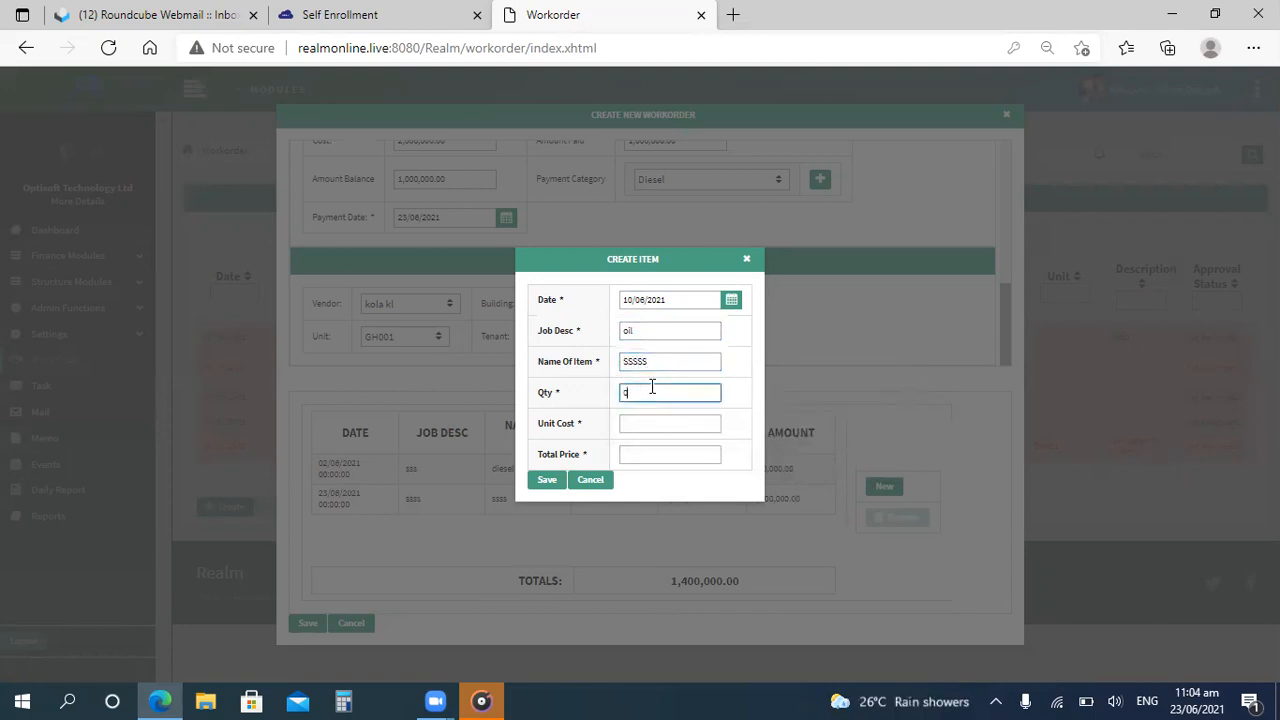
pyautogui.write('1')
pyautogui.press('Tab')
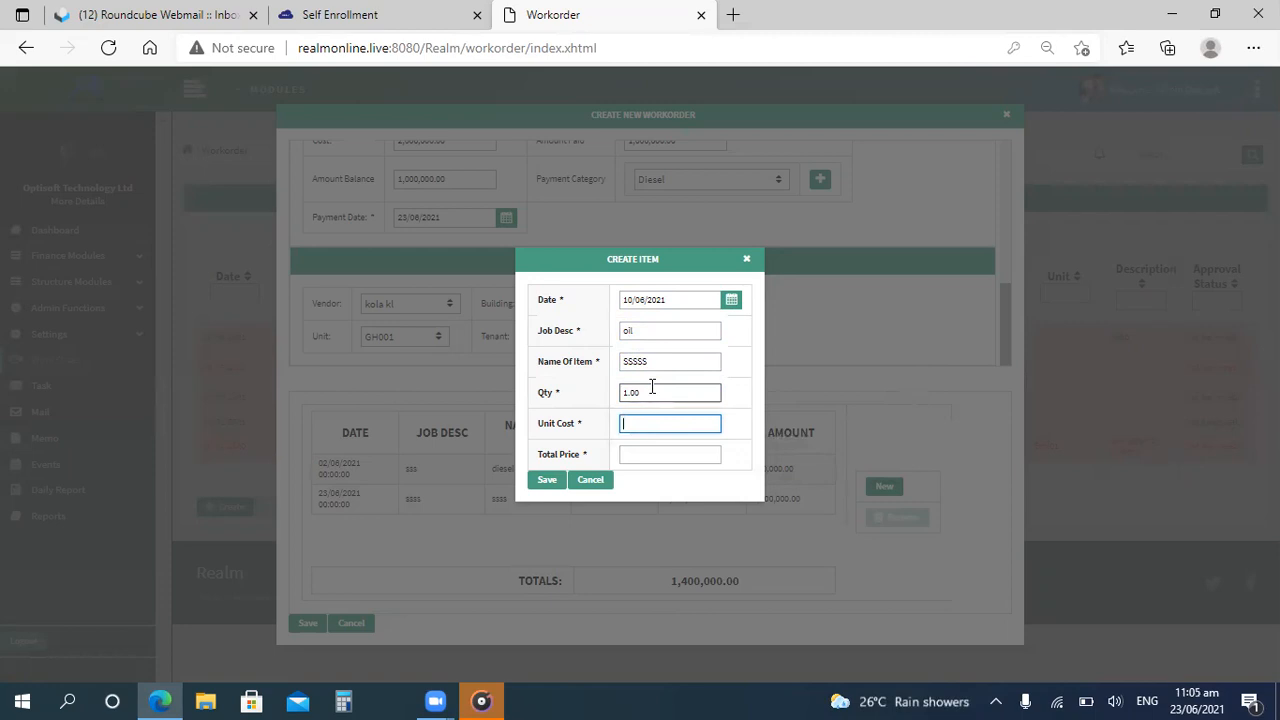
pyautogui.write('5')
pyautogui.press('BackSpace')
pyautogui.write('600,000')
pyautogui.press('Tab')
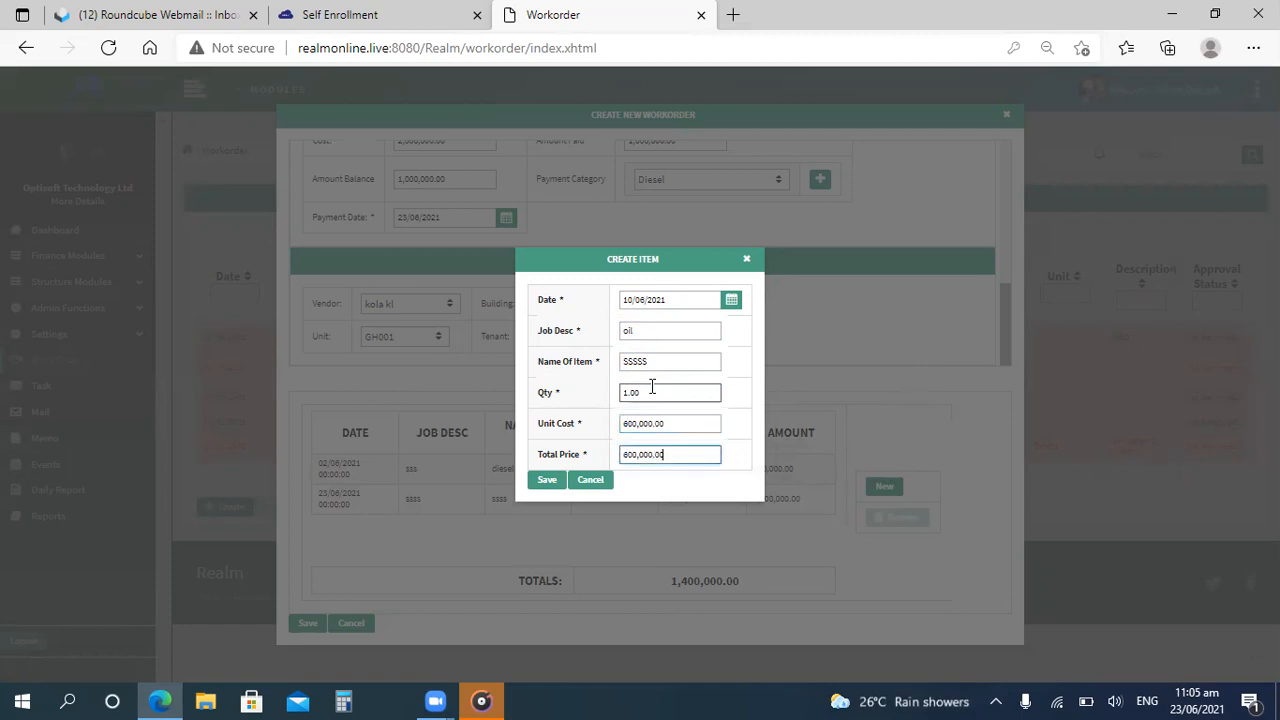
pyautogui.click(545, 480)
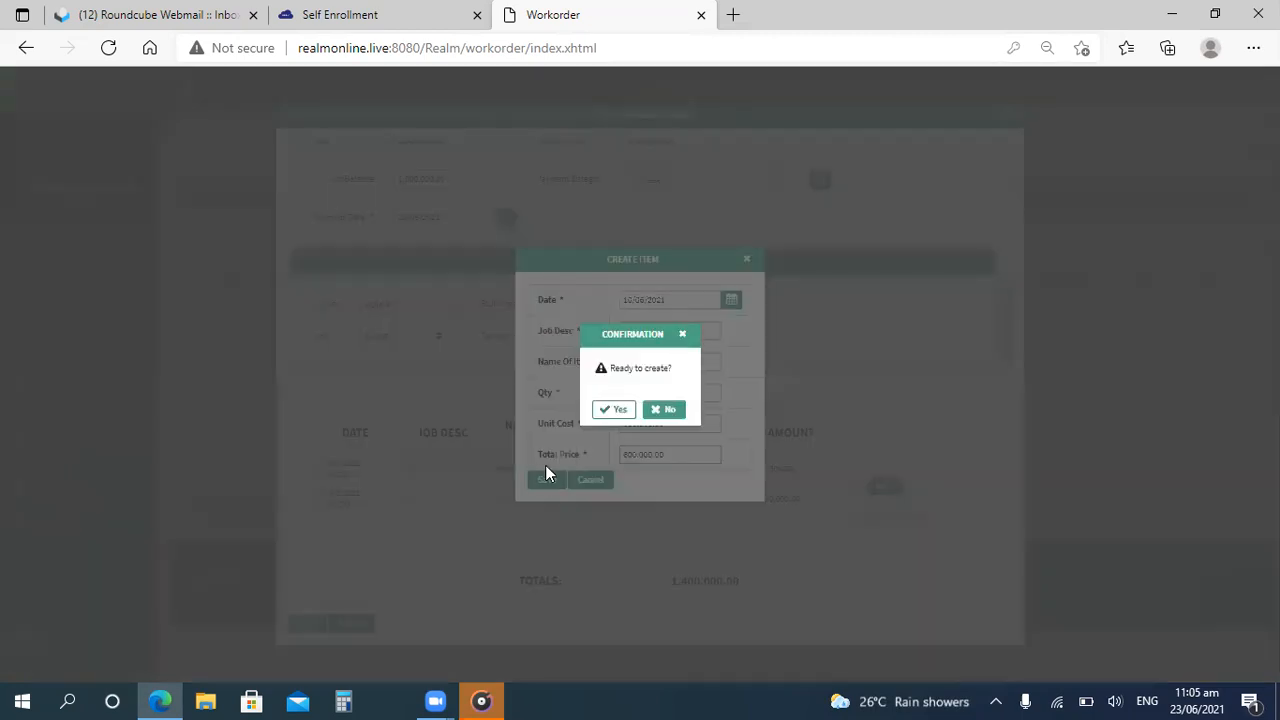
pyautogui.click(620, 411)
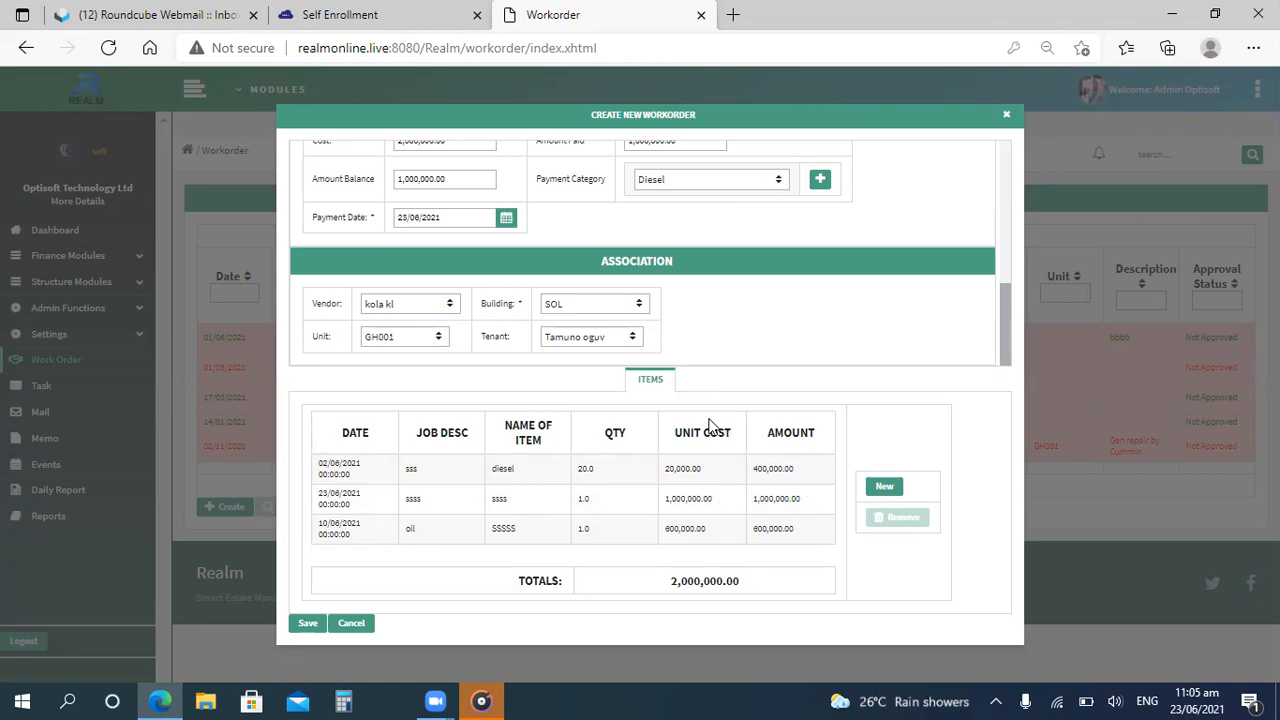
# Save the new work order and confirm its creation.
pyautogui.click(307, 624)
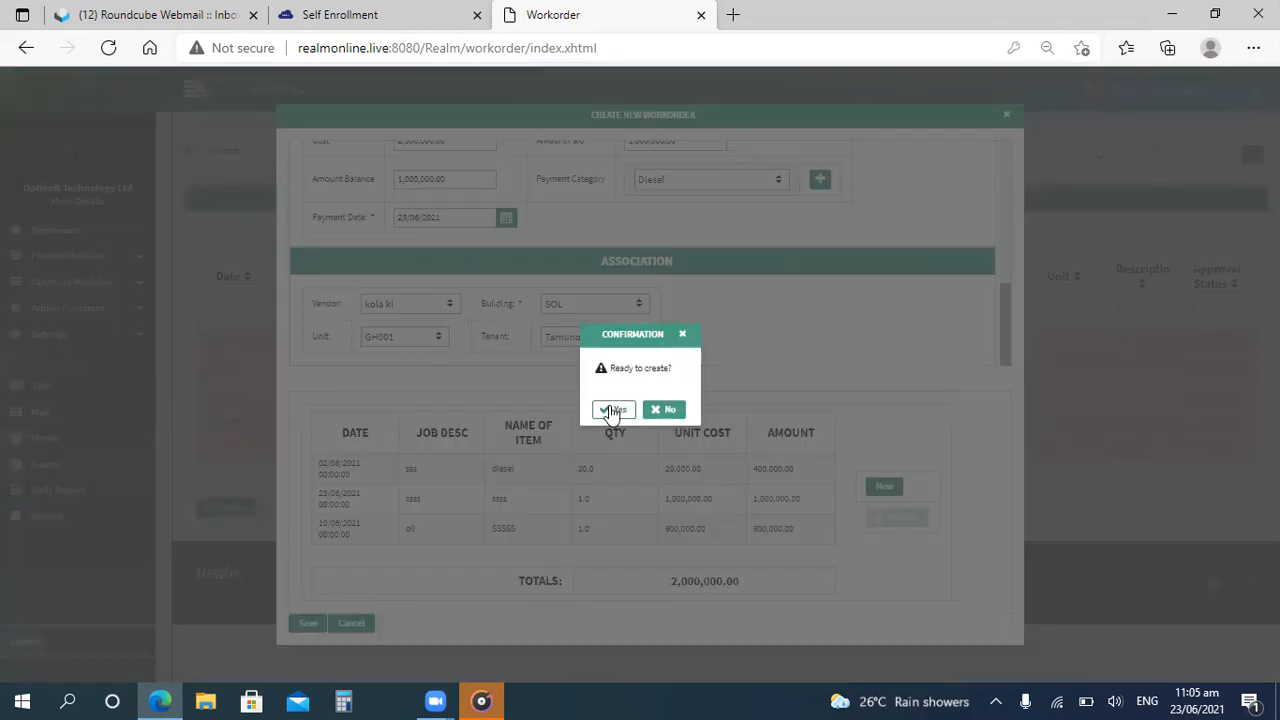
pyautogui.click(611, 410)
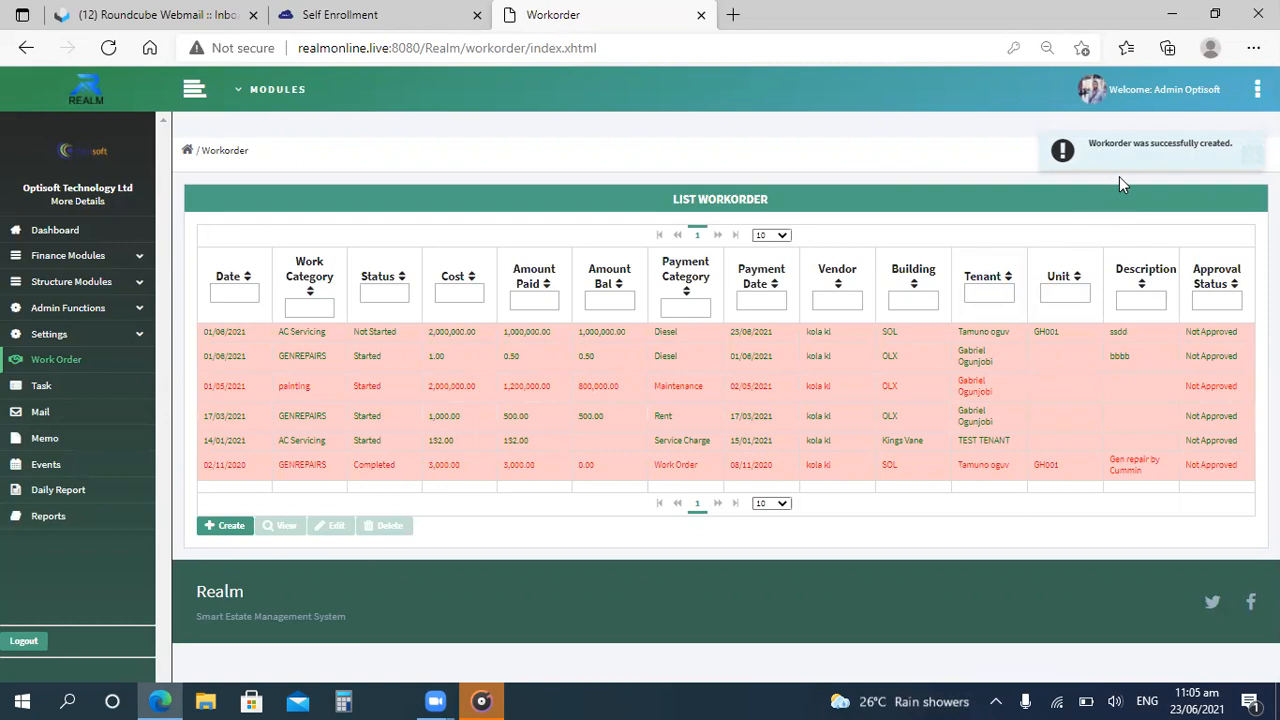
# Open the new AC Servicing work order's details and approve it, confirming the approval.
pyautogui.click(414, 340)
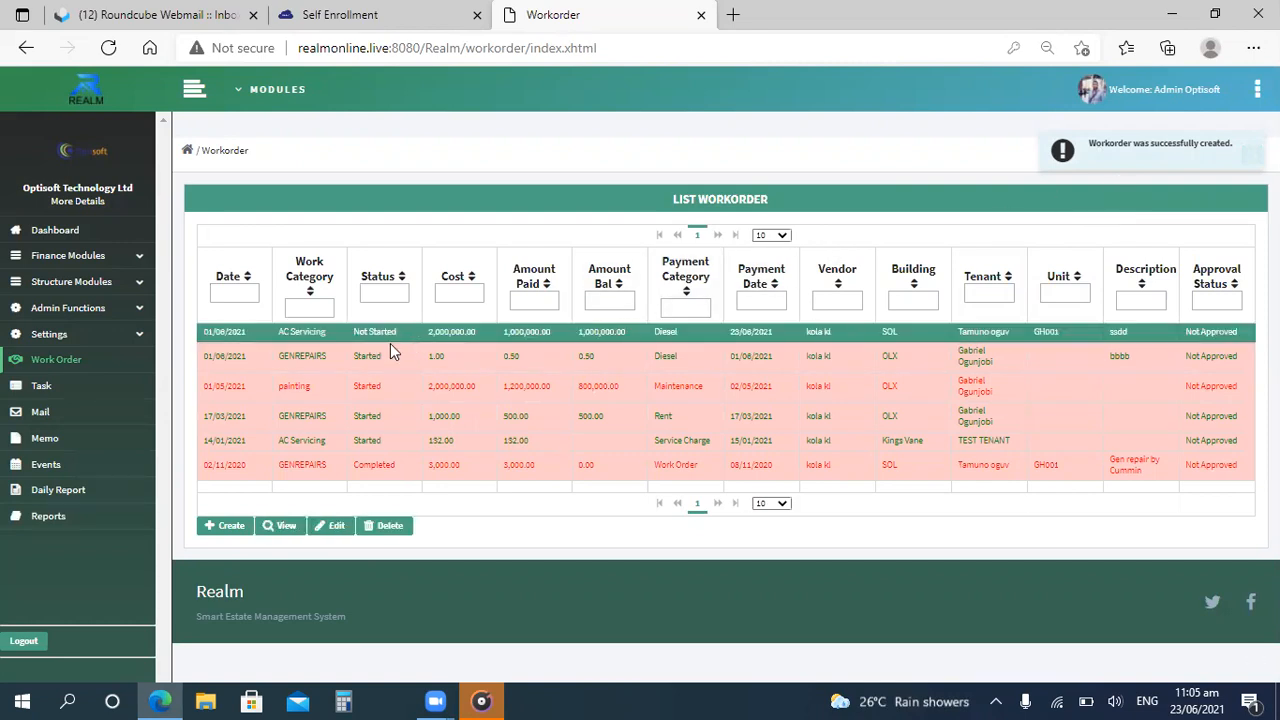
pyautogui.click(286, 526)
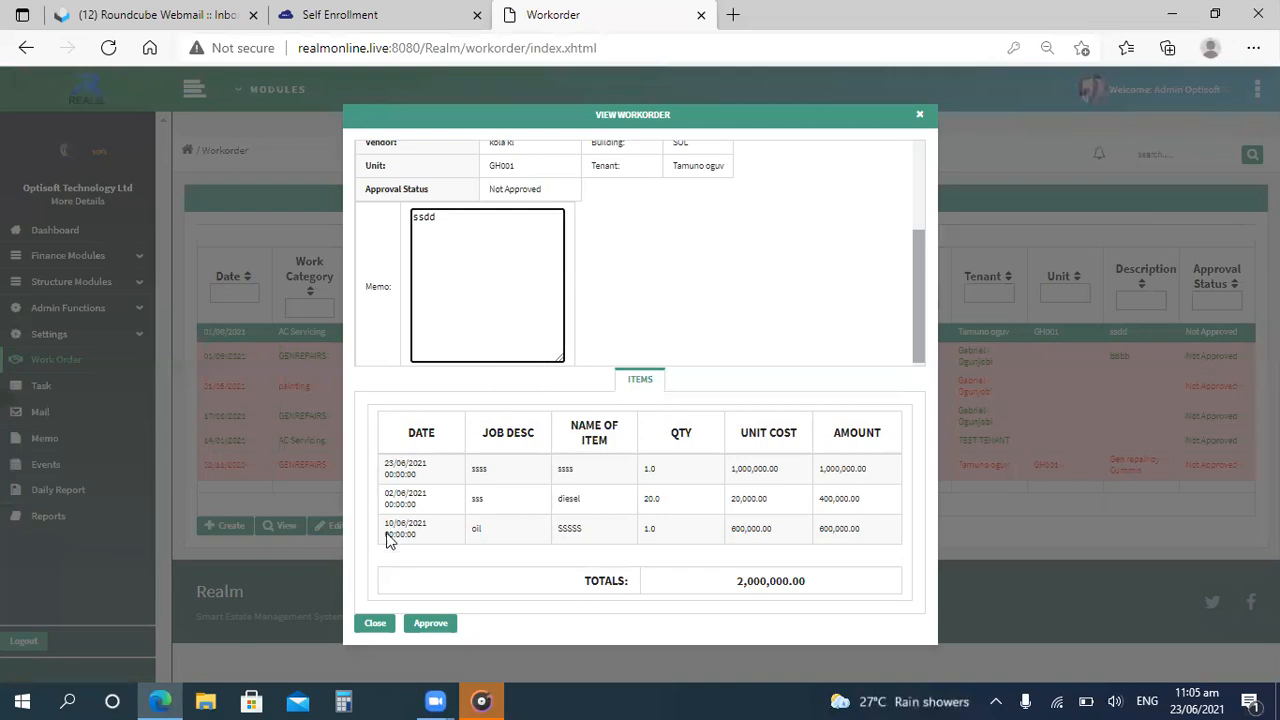
pyautogui.click(920, 161)
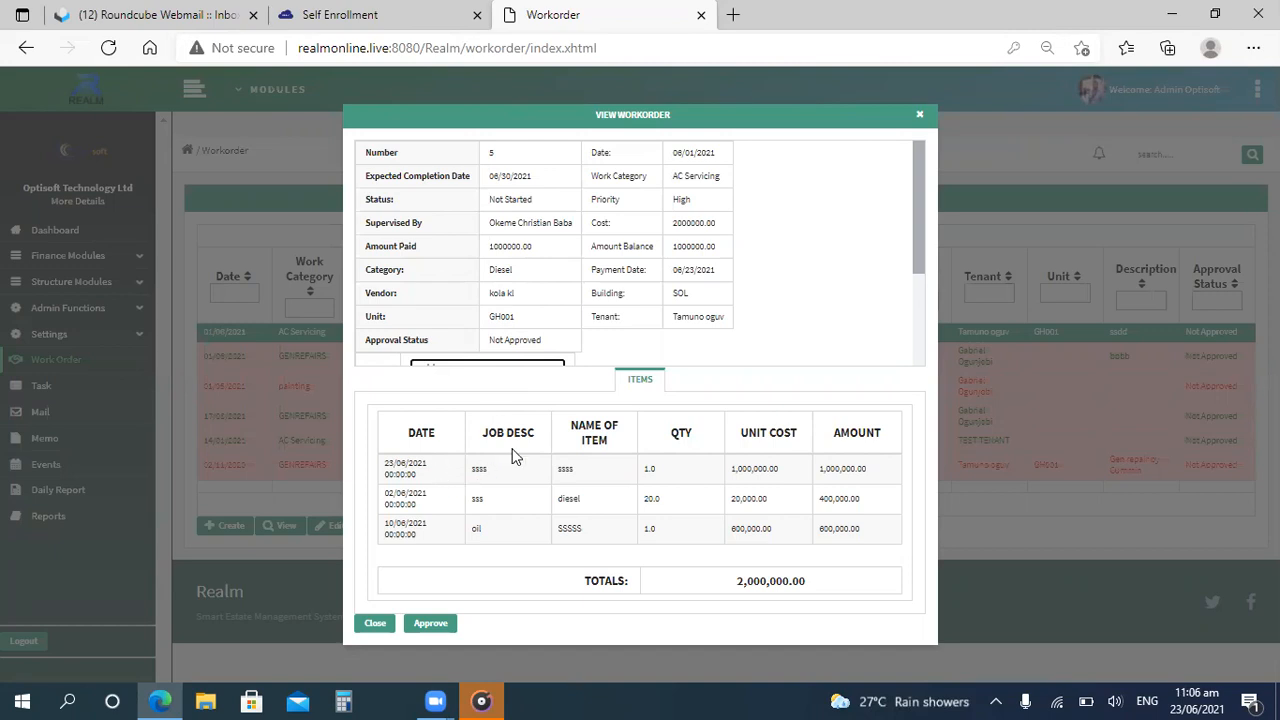
pyautogui.click(427, 624)
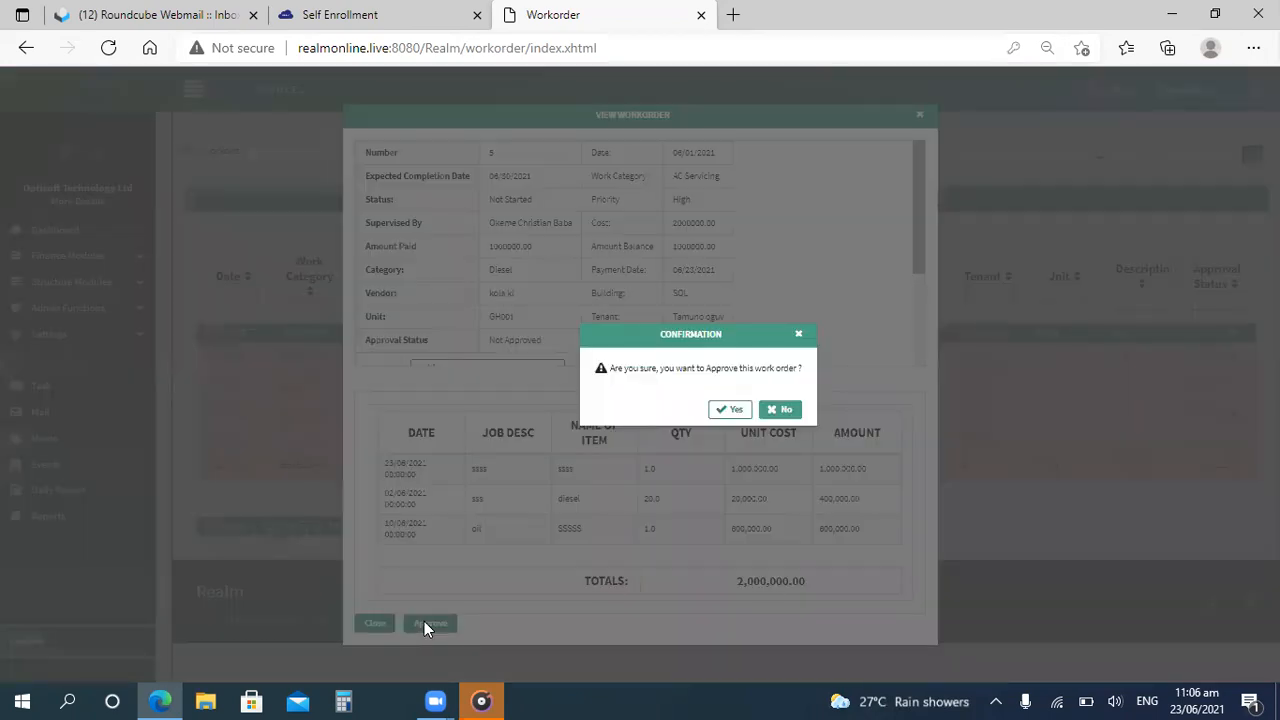
pyautogui.click(733, 410)
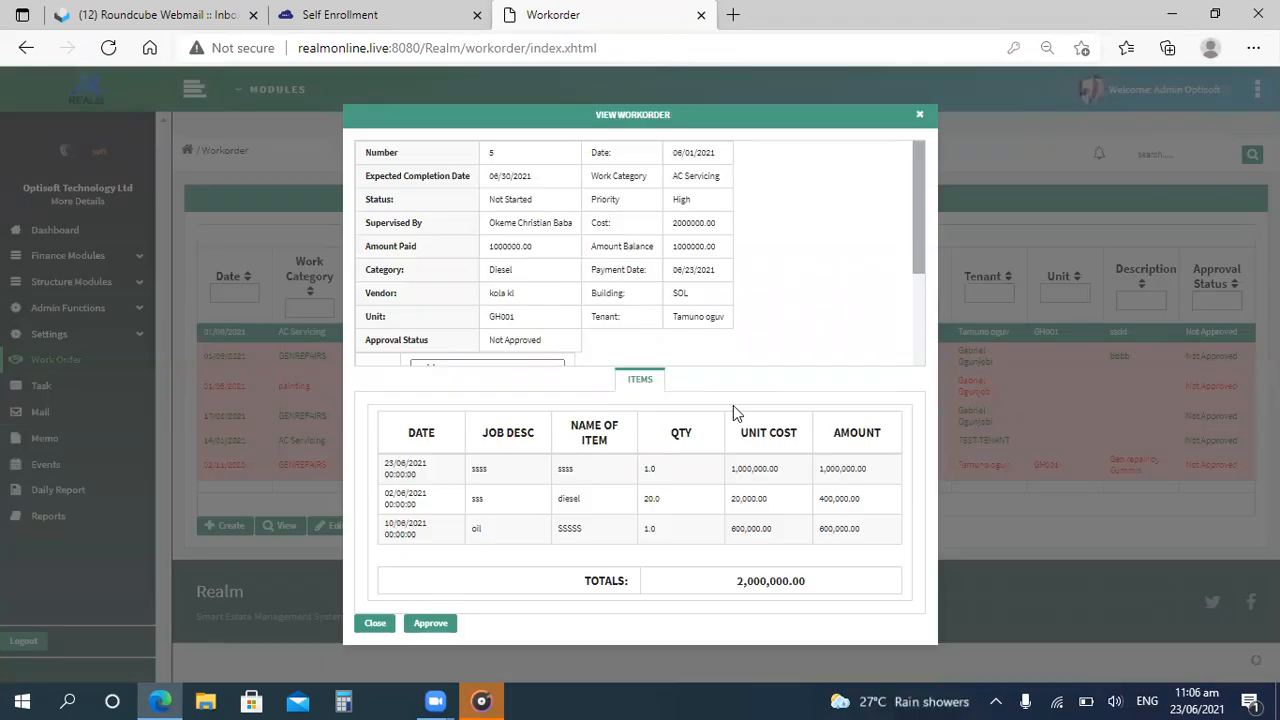